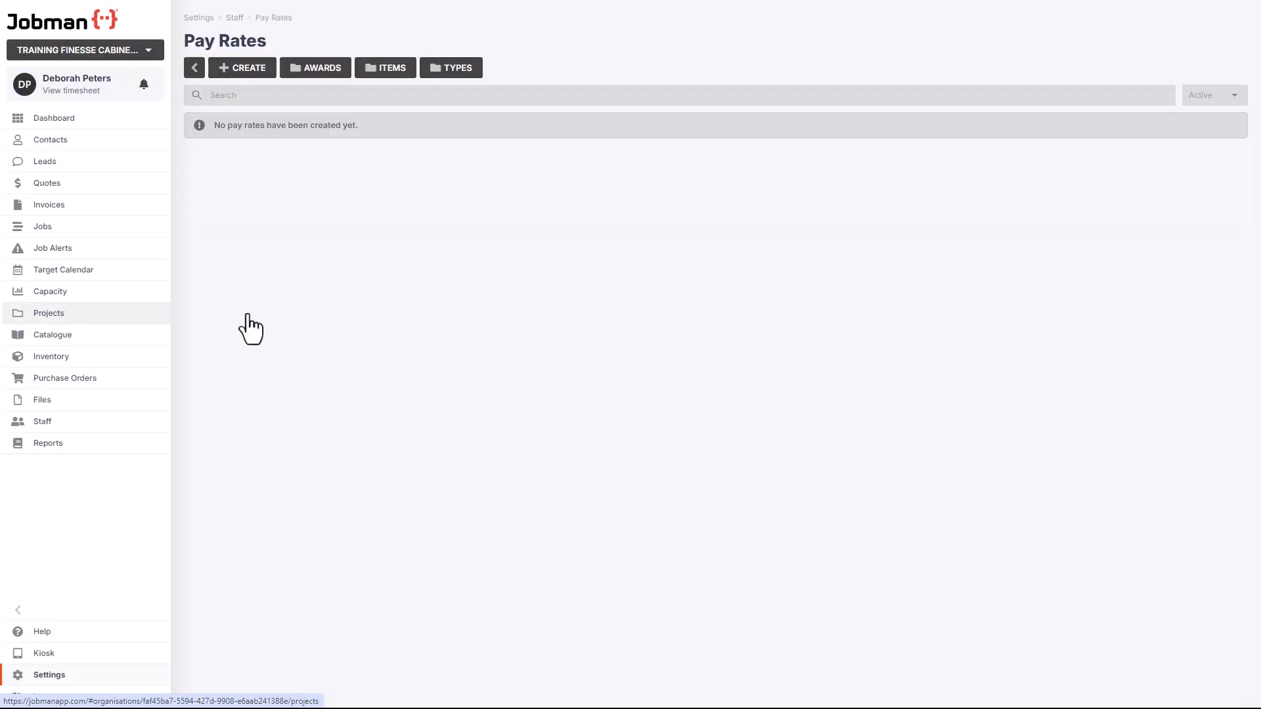
Step: Create a pay rate type named Contract with the code CONTRACT, and return to the pay rates
left_click(448, 71)
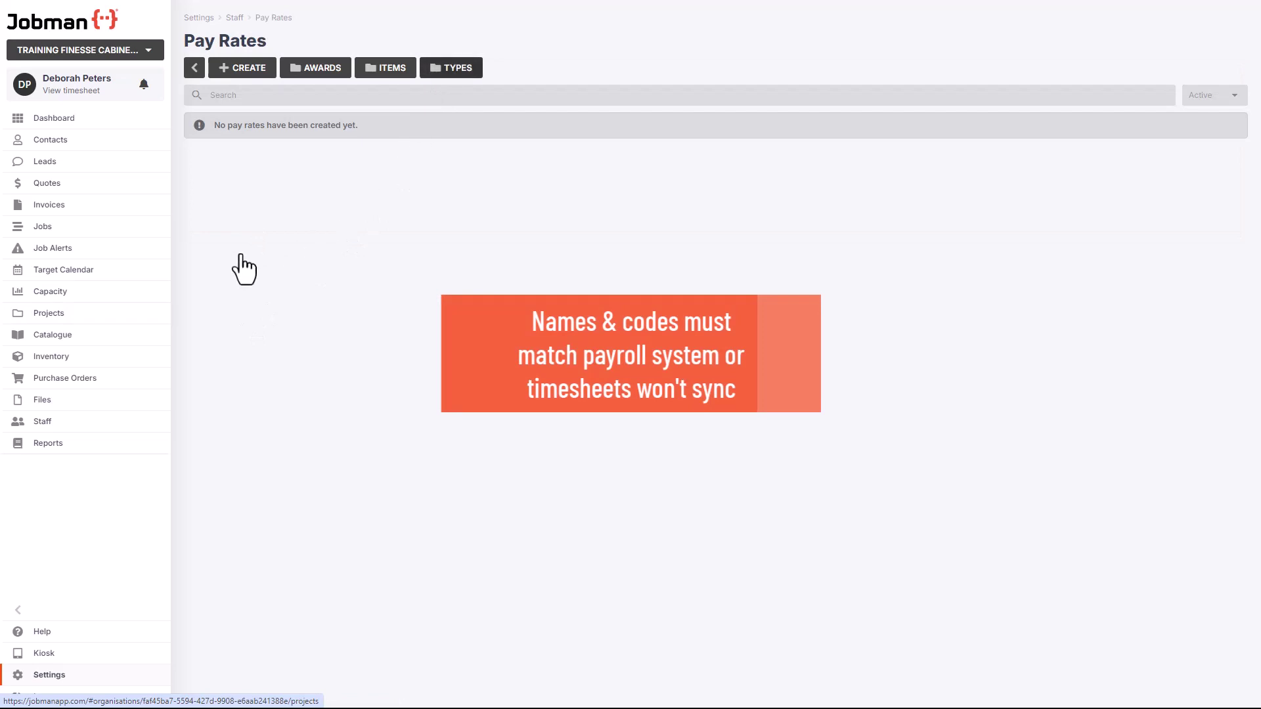
left_click(258, 75)
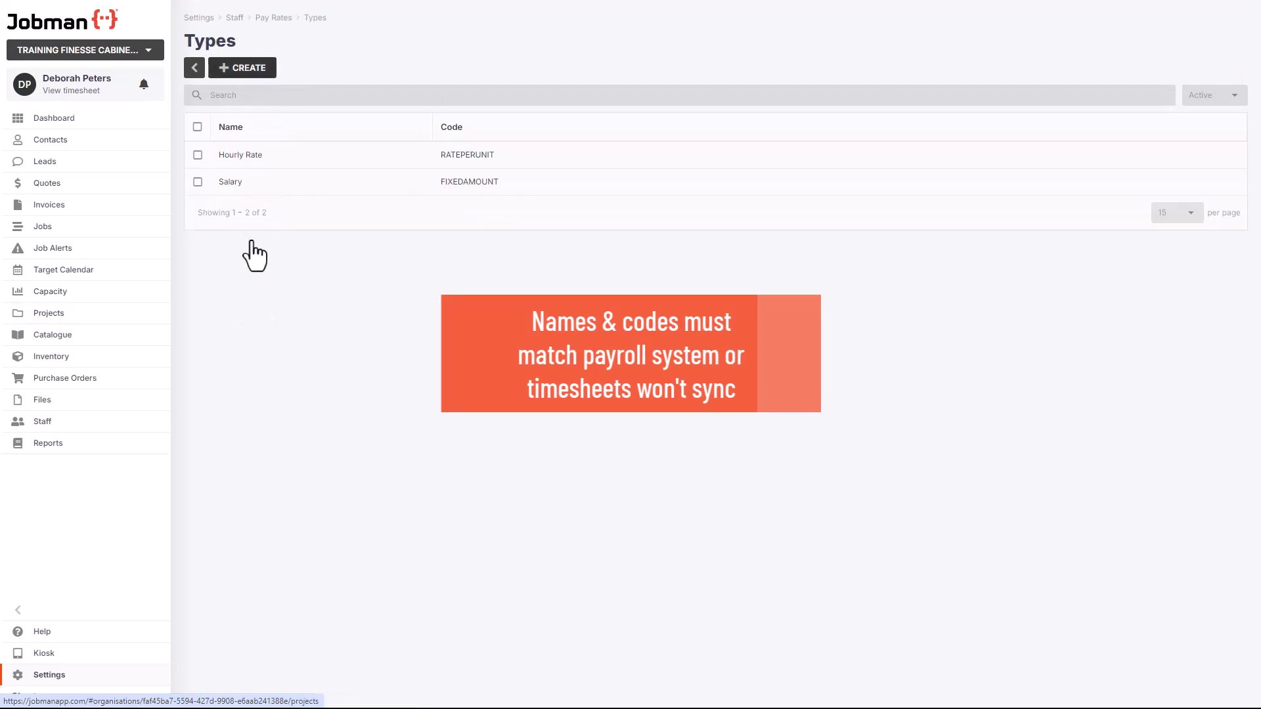
type("Co")
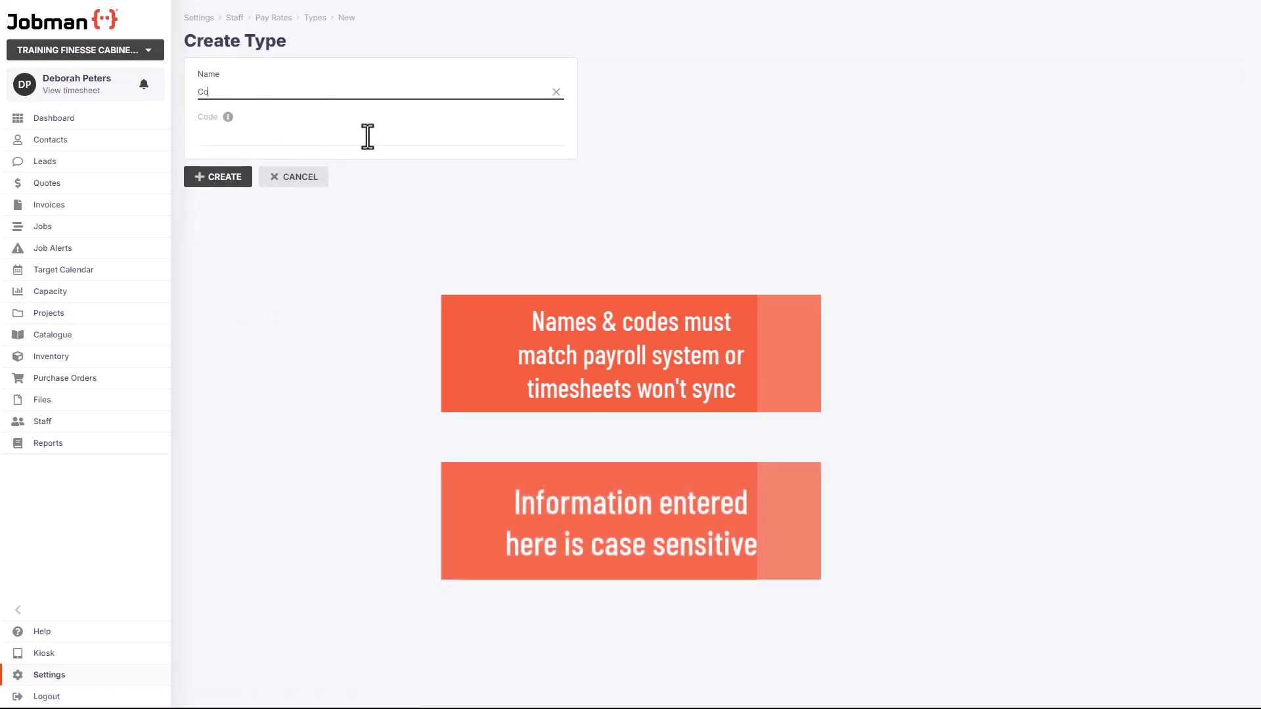
type("ntract")
key("Tab")
key("Tab")
type("CONTRACT")
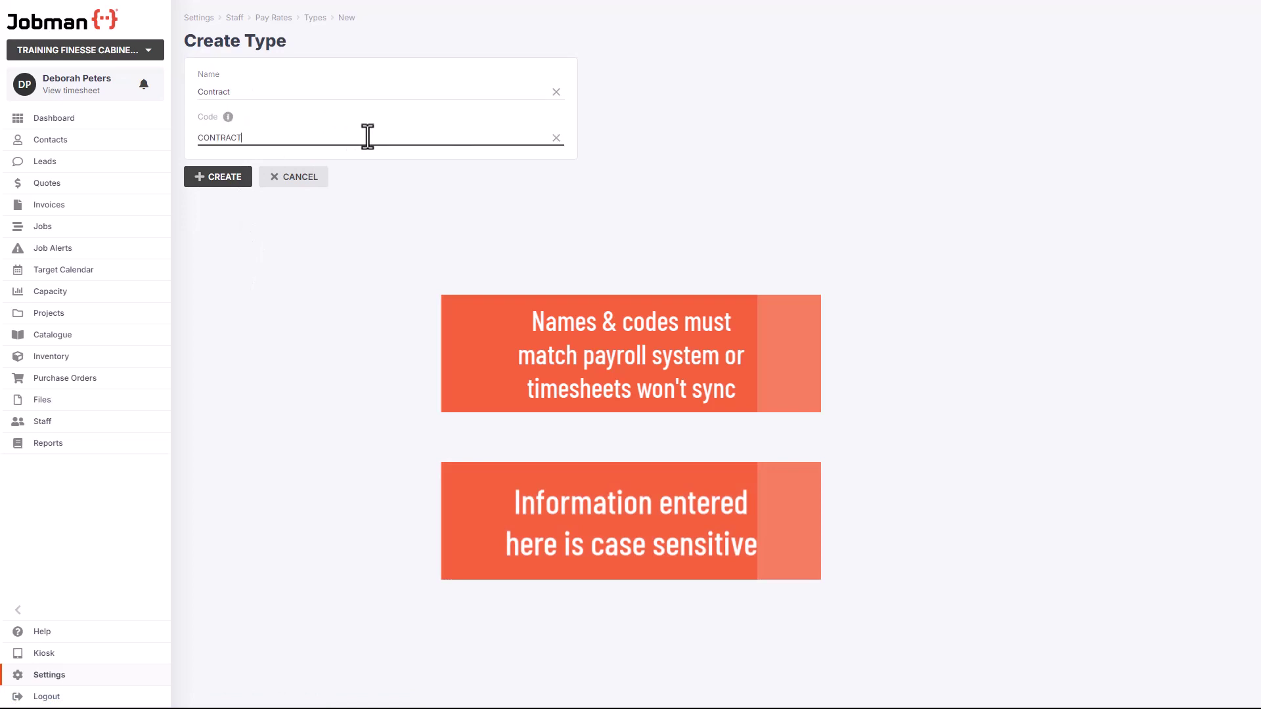
left_click(204, 183)
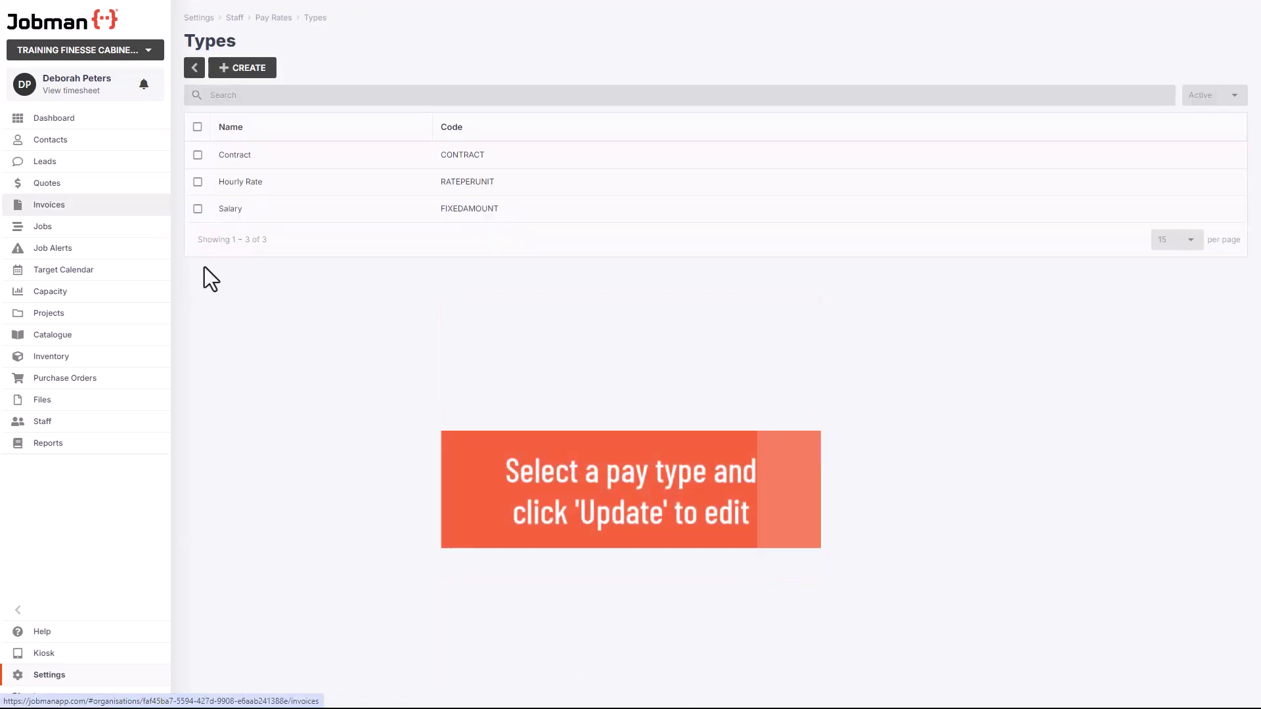
left_click(195, 68)
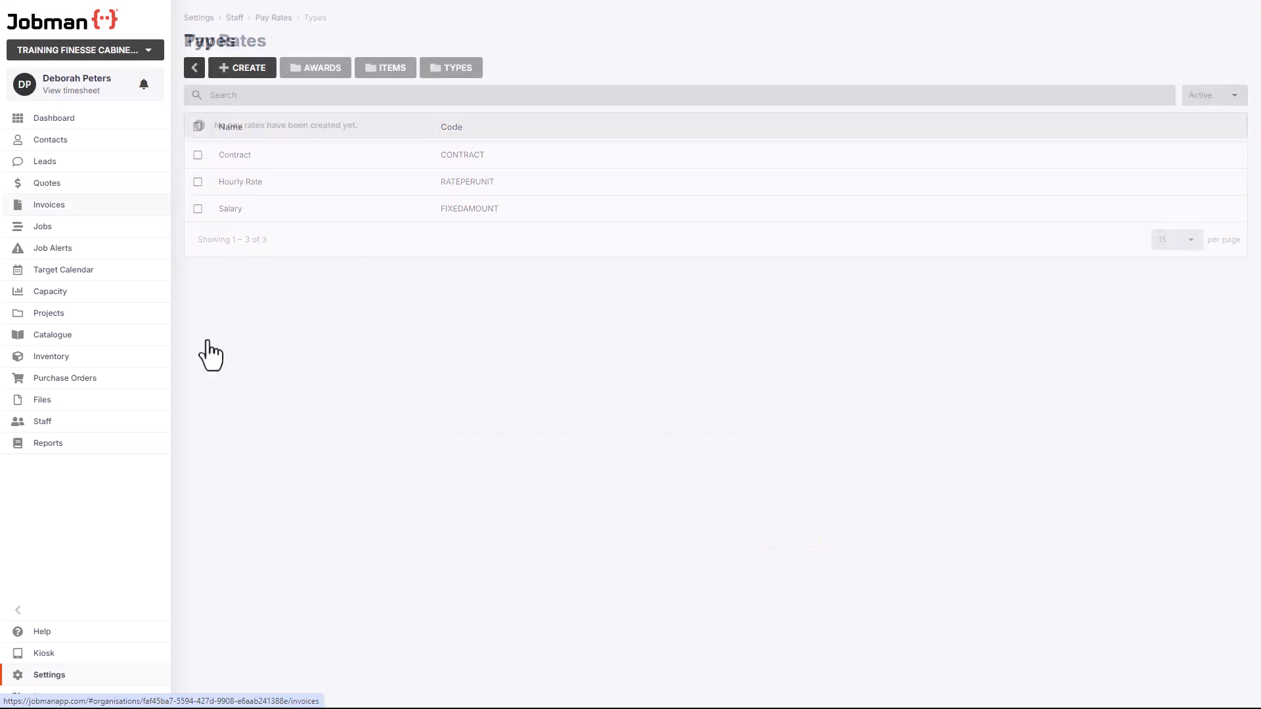
Step: Review the pay items, and create an award named General with the code GEN
left_click(384, 71)
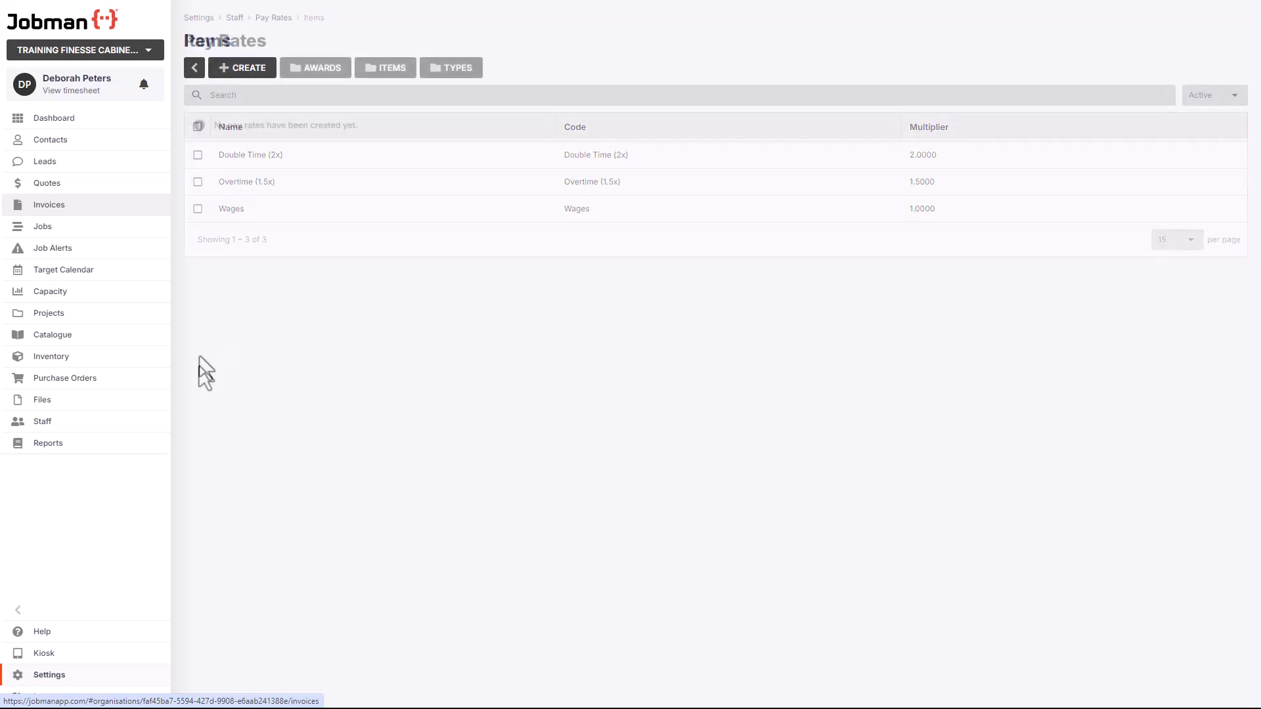
left_click(312, 72)
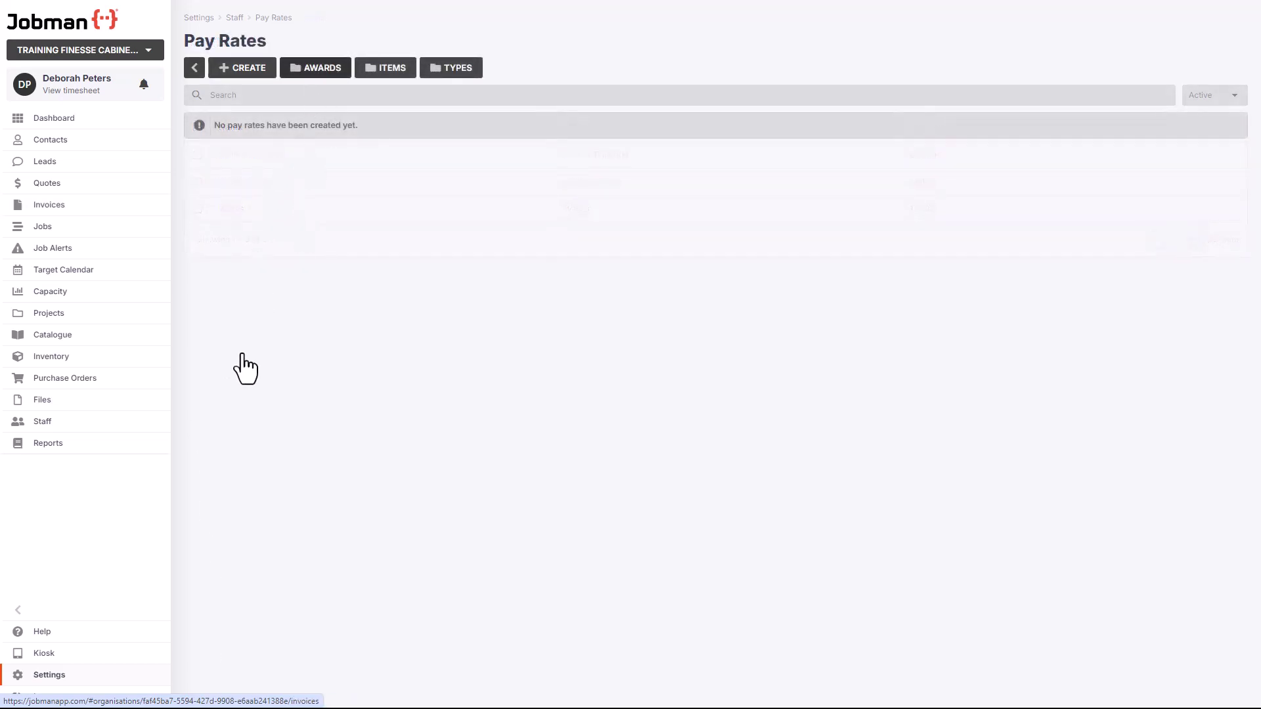
left_click(257, 71)
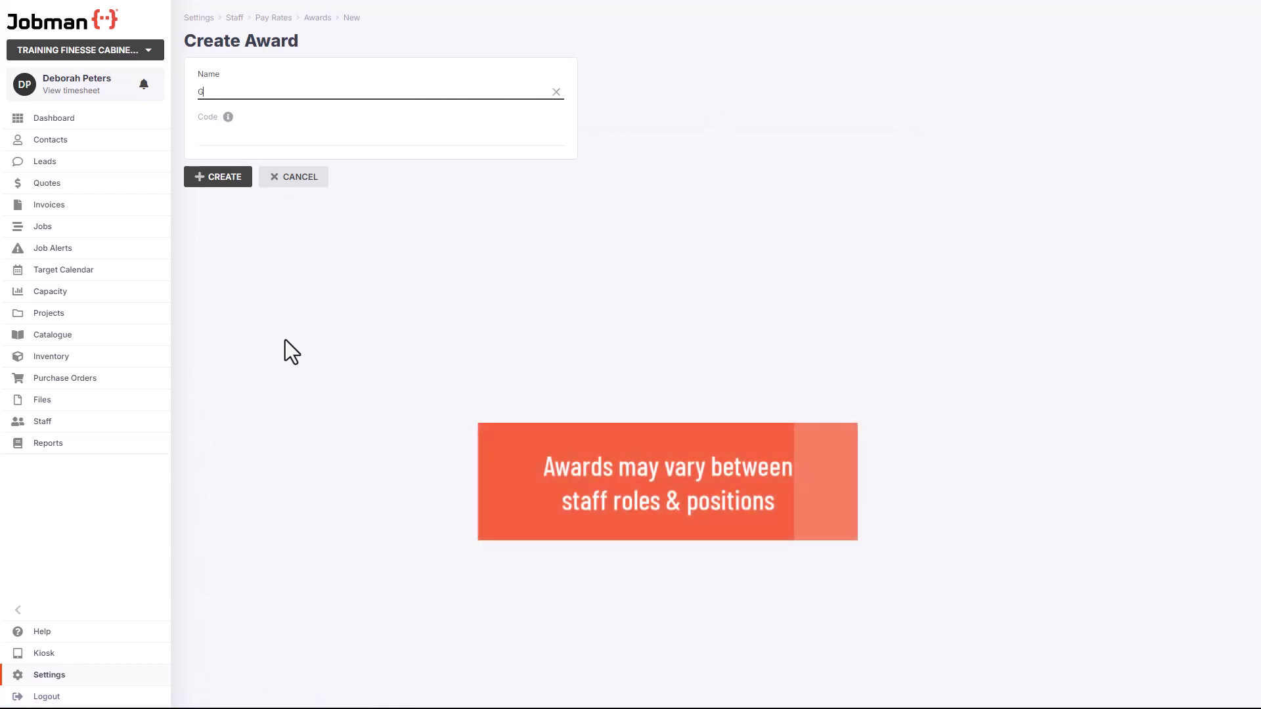
key("Tab")
type("GEN")
left_click(230, 181)
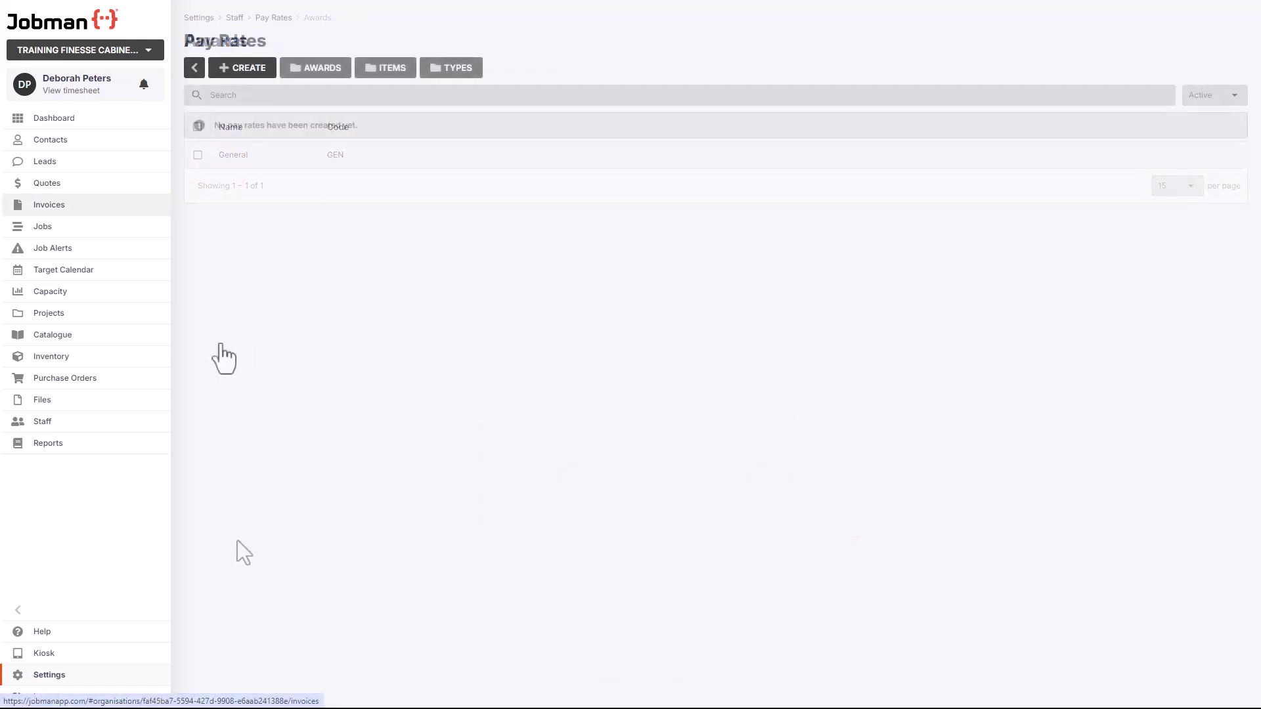
Step: Create a pay rate with the name and code General, linked to the Hourly Rate type and the General award
left_click(235, 69)
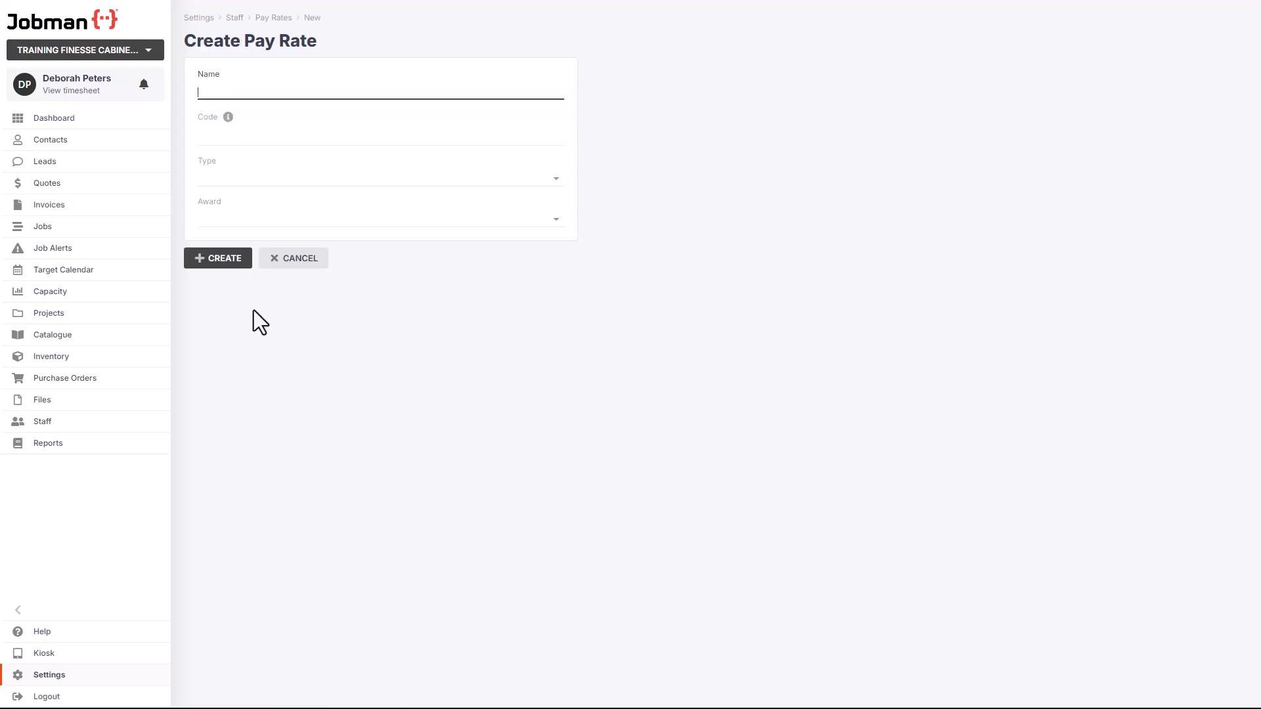
type("General")
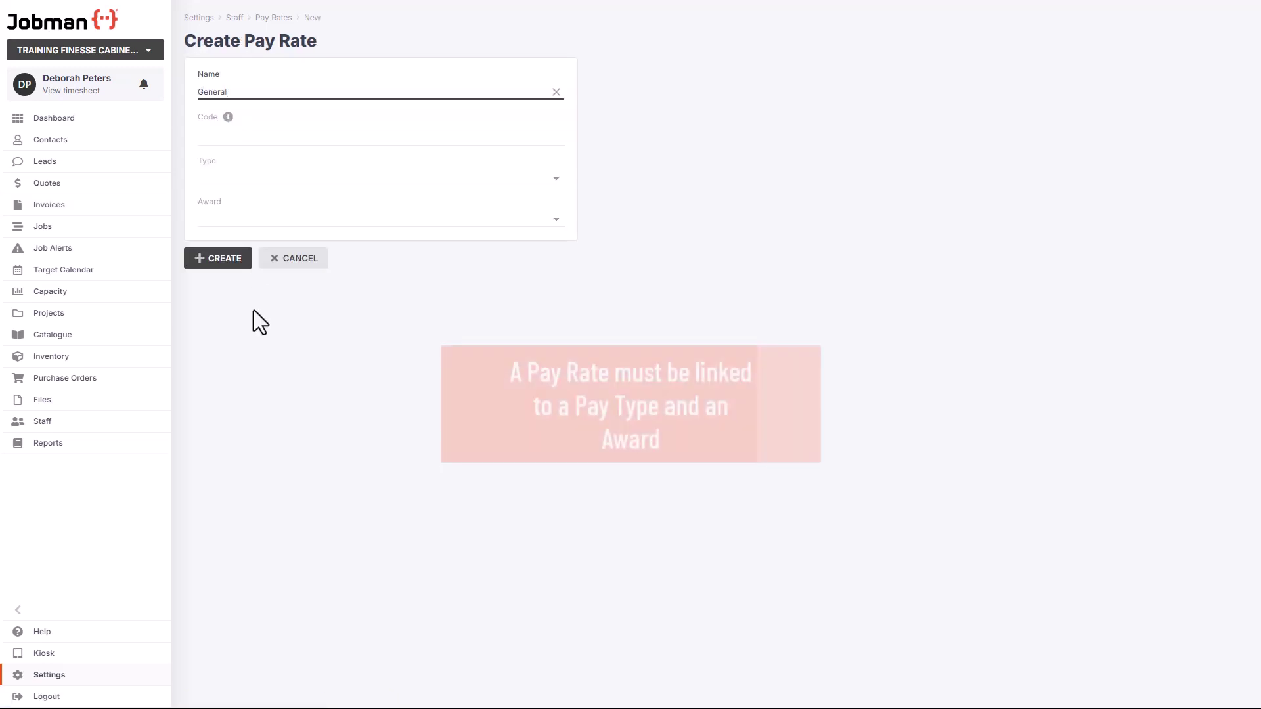
left_click(306, 141)
type("General")
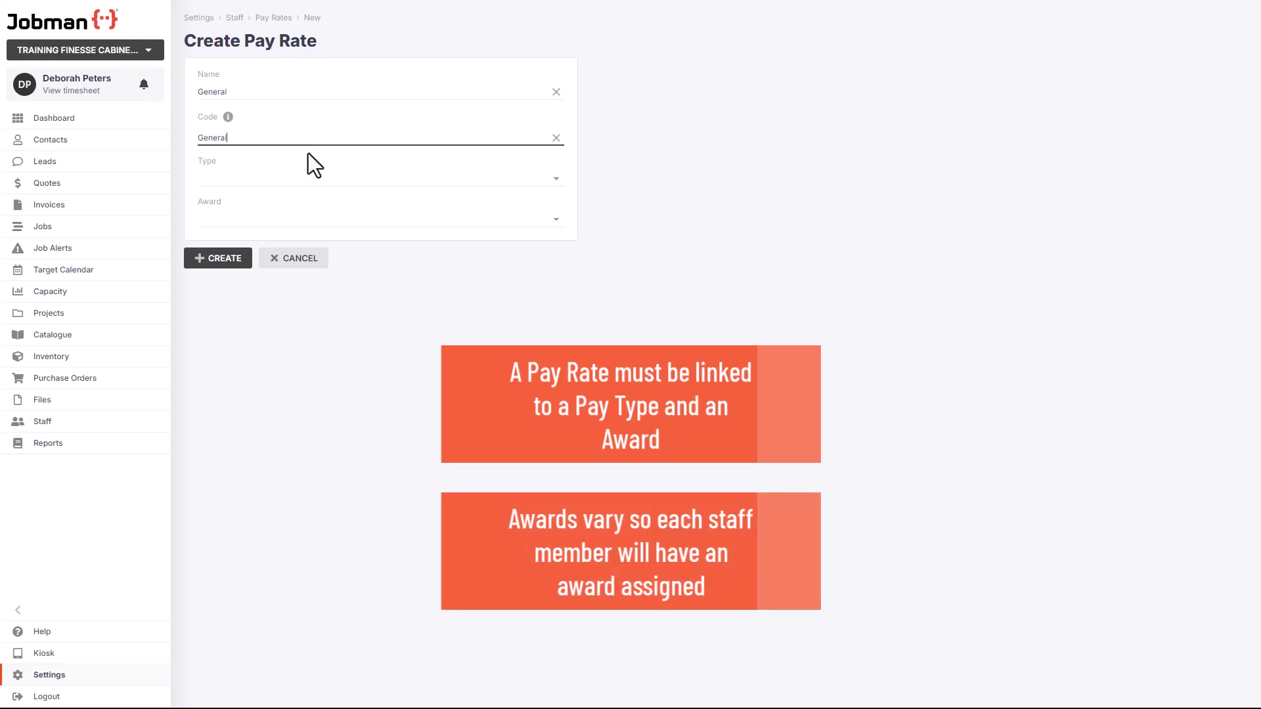
left_click(553, 186)
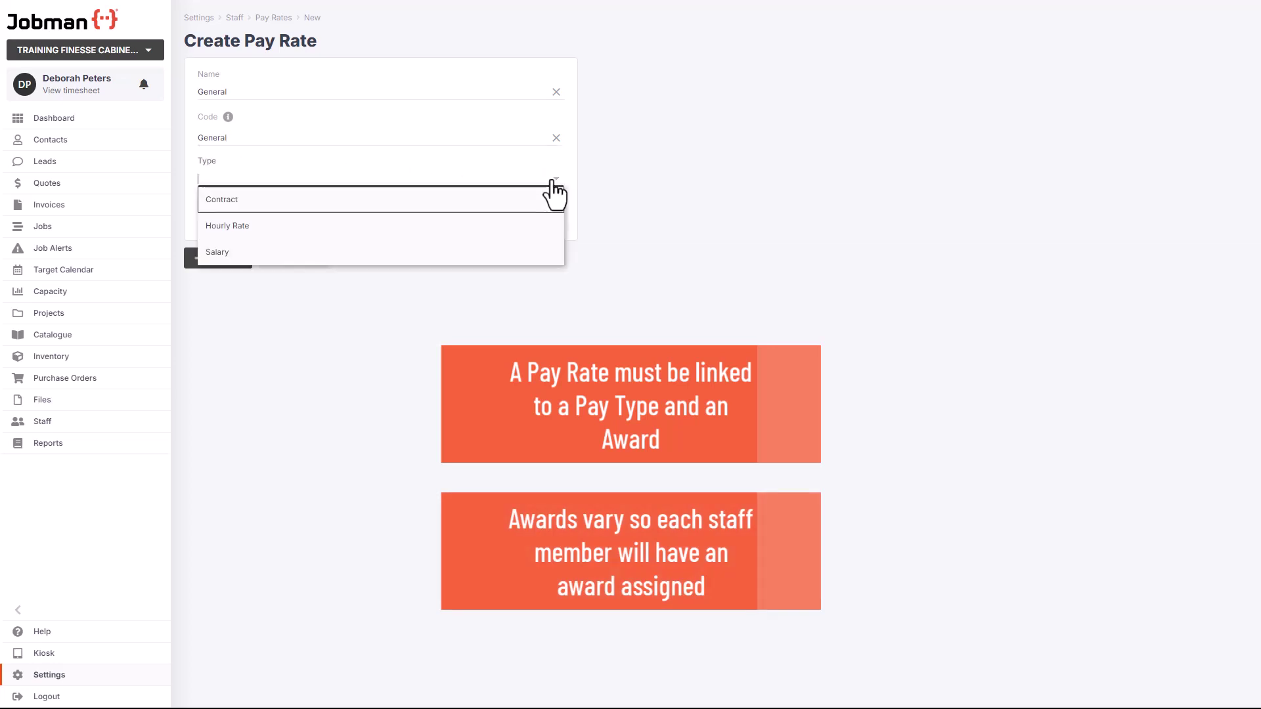
left_click(498, 224)
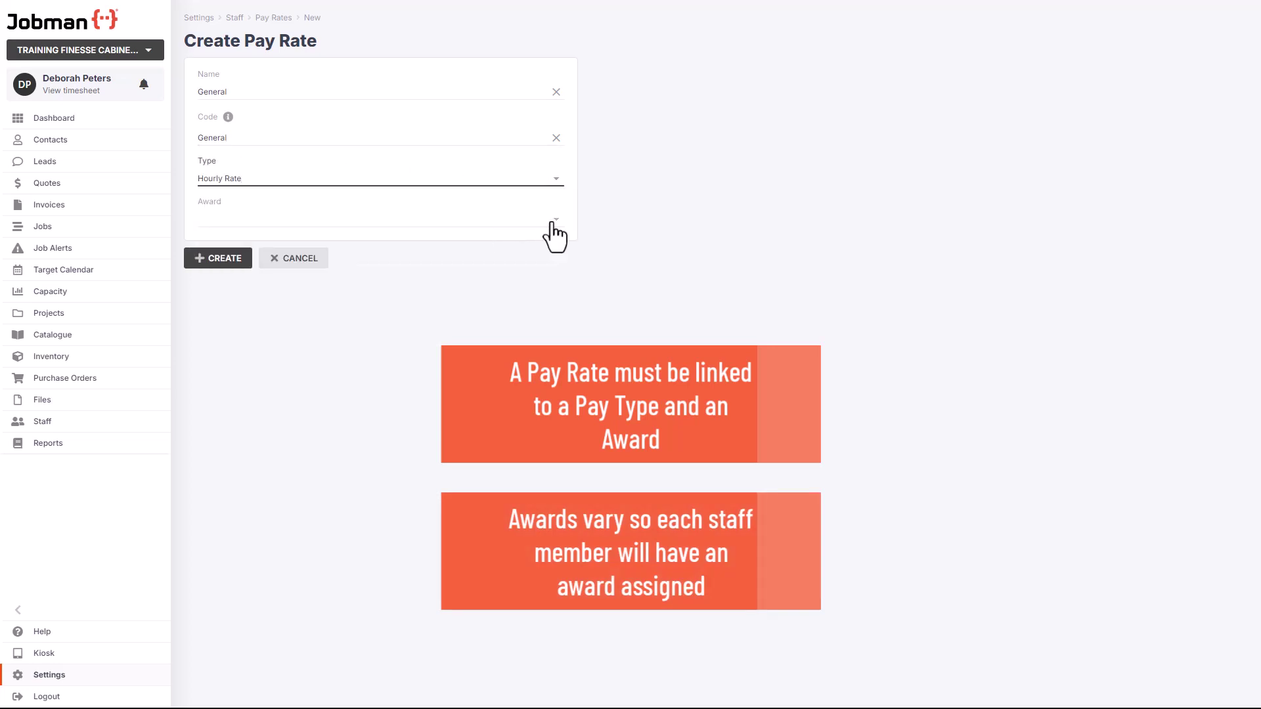
left_click(557, 222)
left_click(516, 241)
left_click(209, 261)
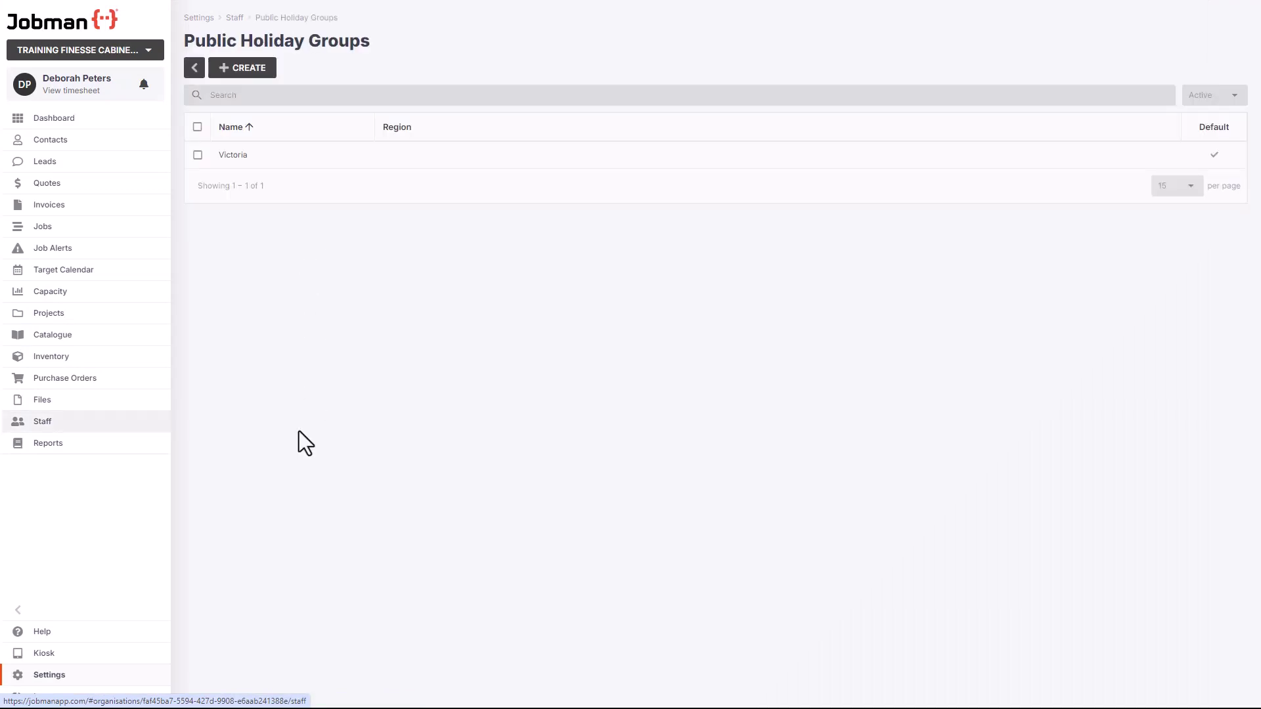
Step: Create a public holiday group named New South Wales with the region Australia - New South Wales (AU-NSW)
left_click(250, 71)
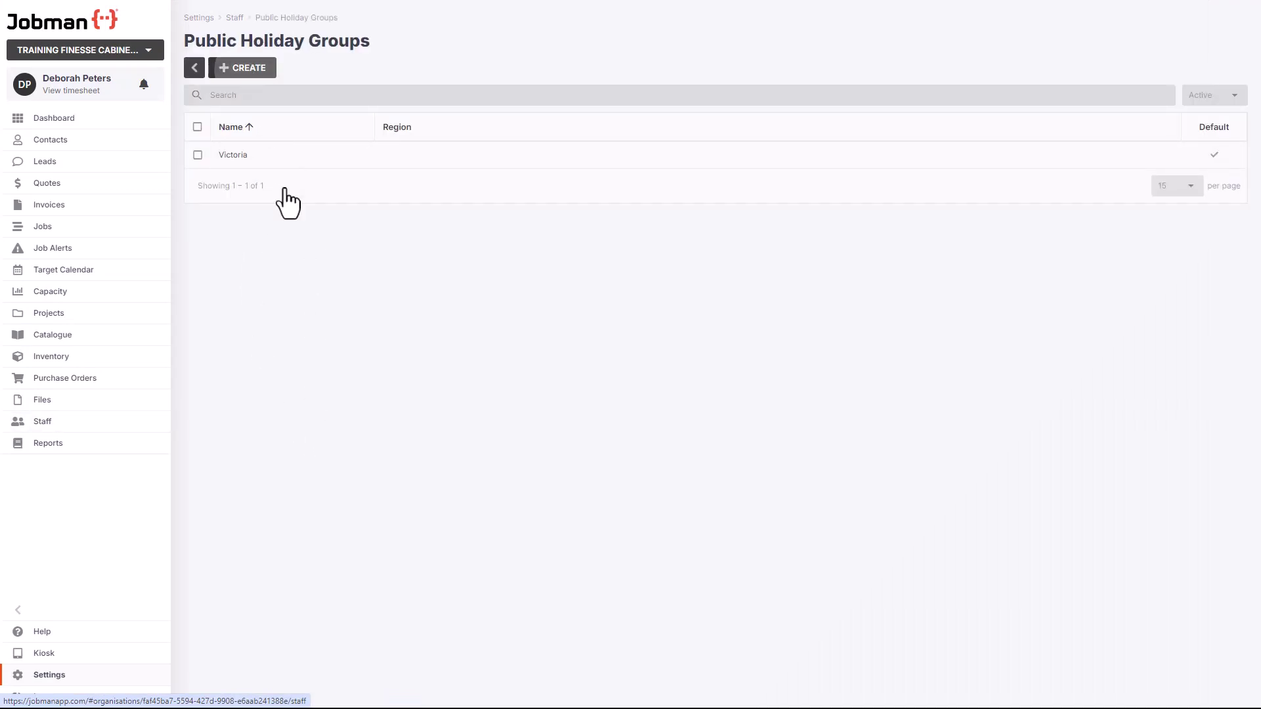
type("New South Wales")
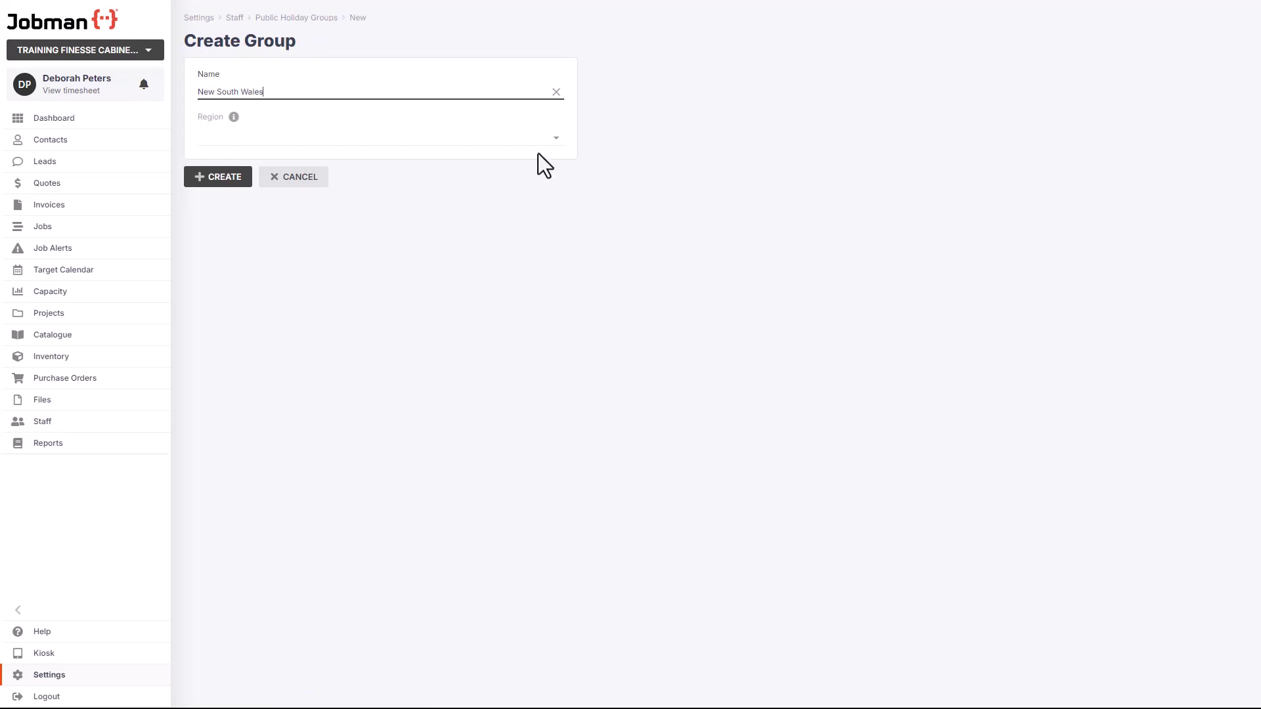
left_click(552, 140)
type("australia")
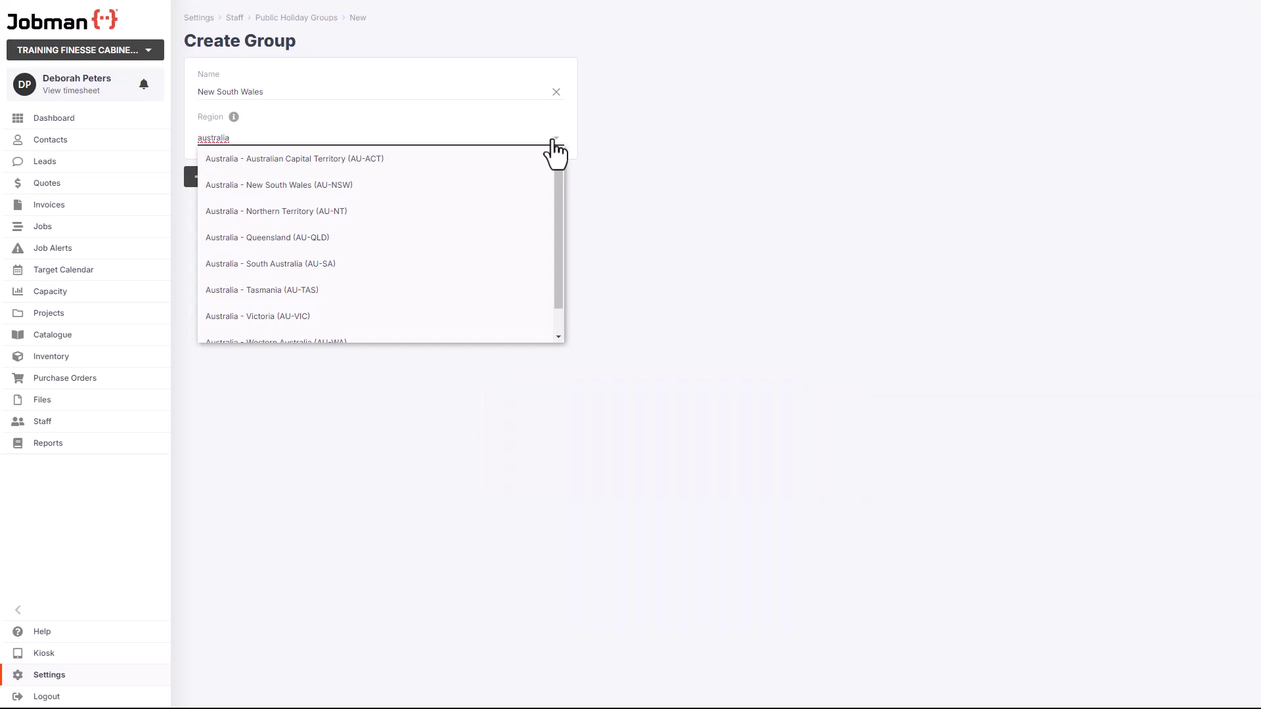
left_click(314, 186)
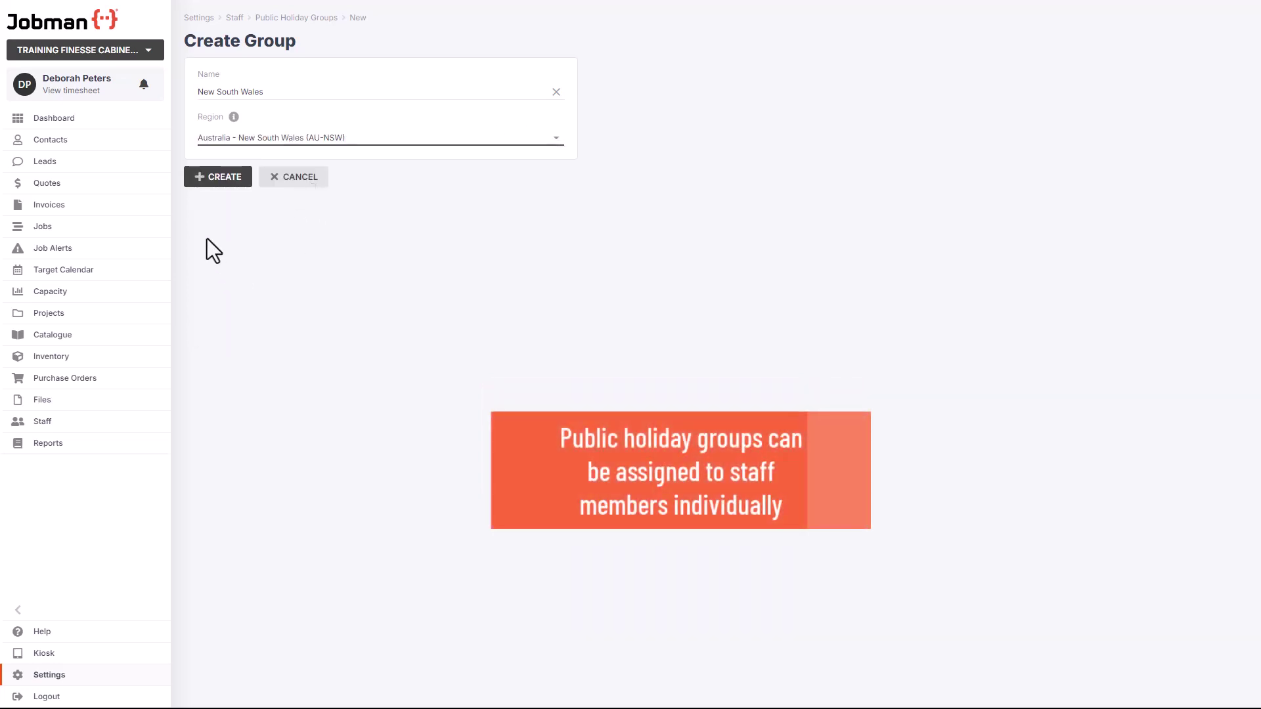
left_click(202, 179)
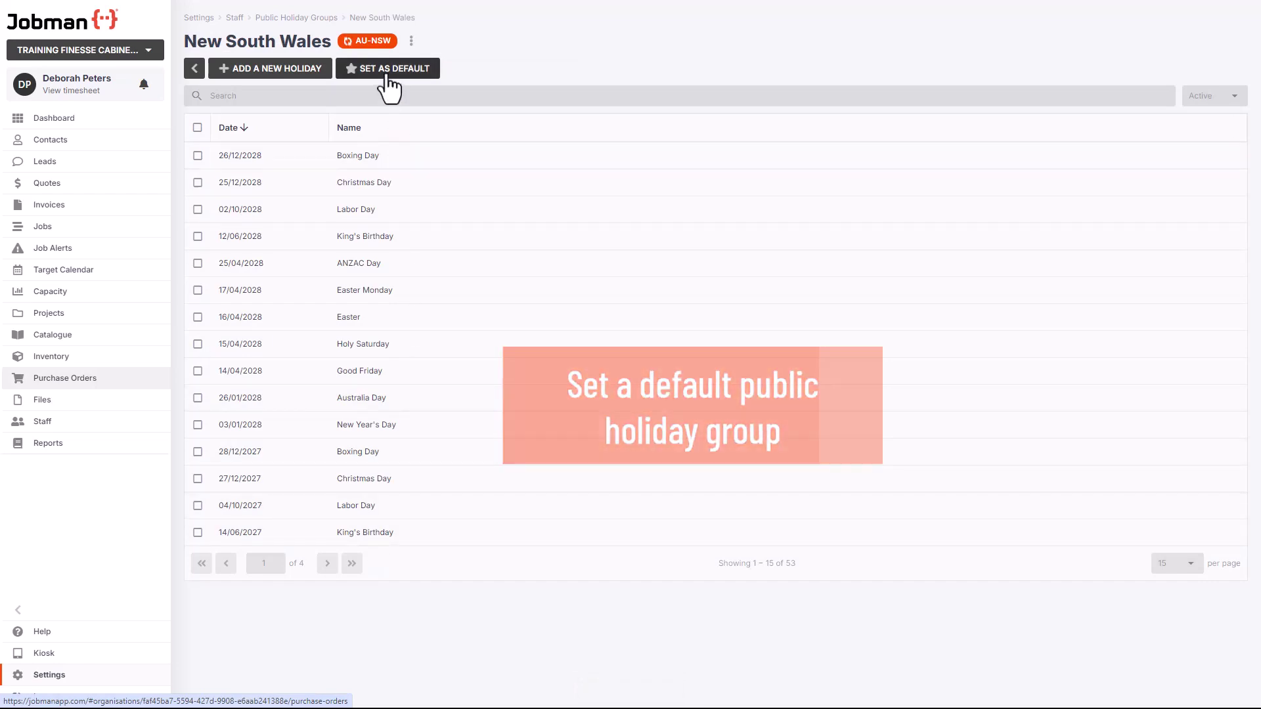
Step: Set the New South Wales group as the default public holiday group and leave its holiday list
left_click(387, 72)
left_click(663, 409)
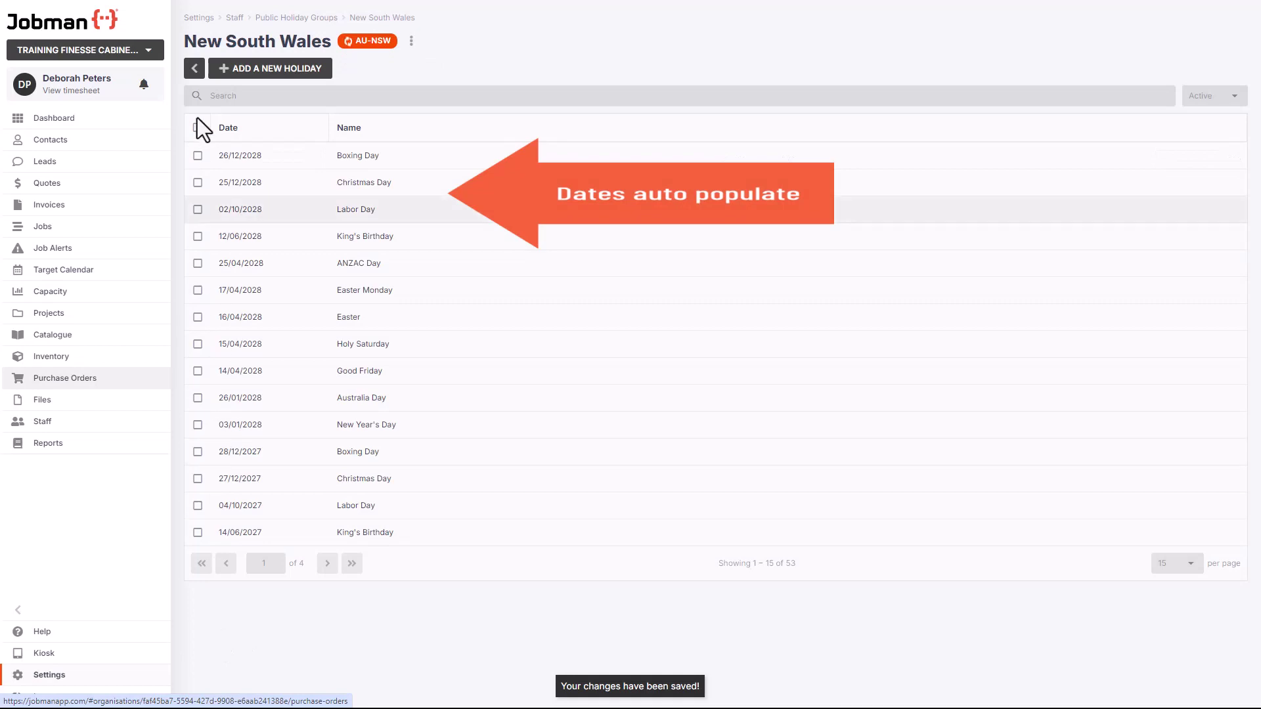
left_click(194, 71)
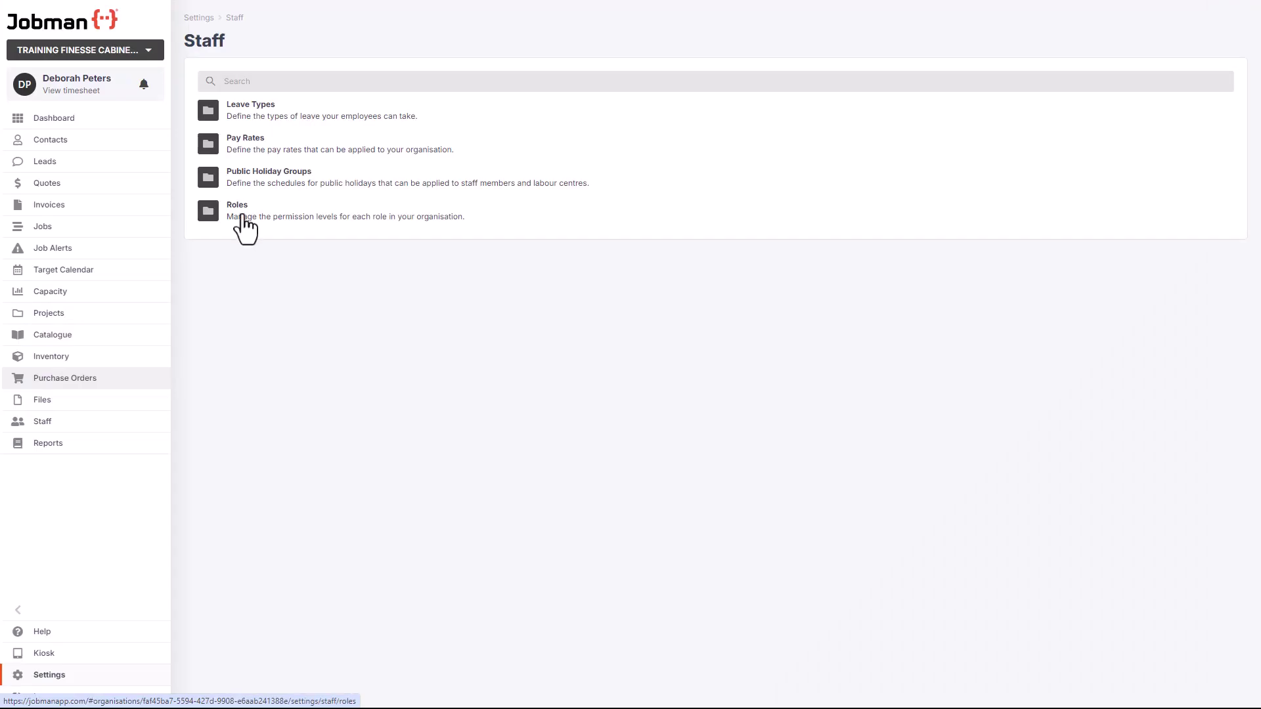
Step: Start a new staff role named Warehouse, allowing it to update the profile and add and update profile timesheet entries
left_click(241, 217)
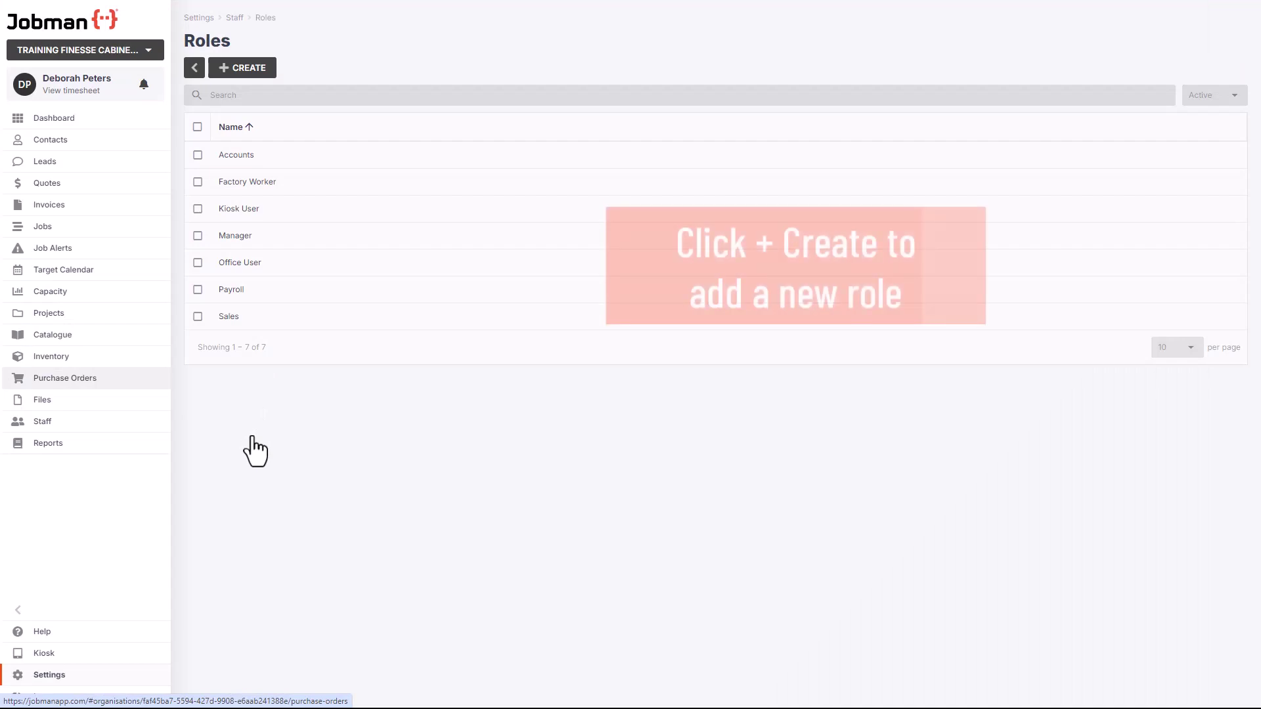
left_click(258, 68)
type("Warehouse")
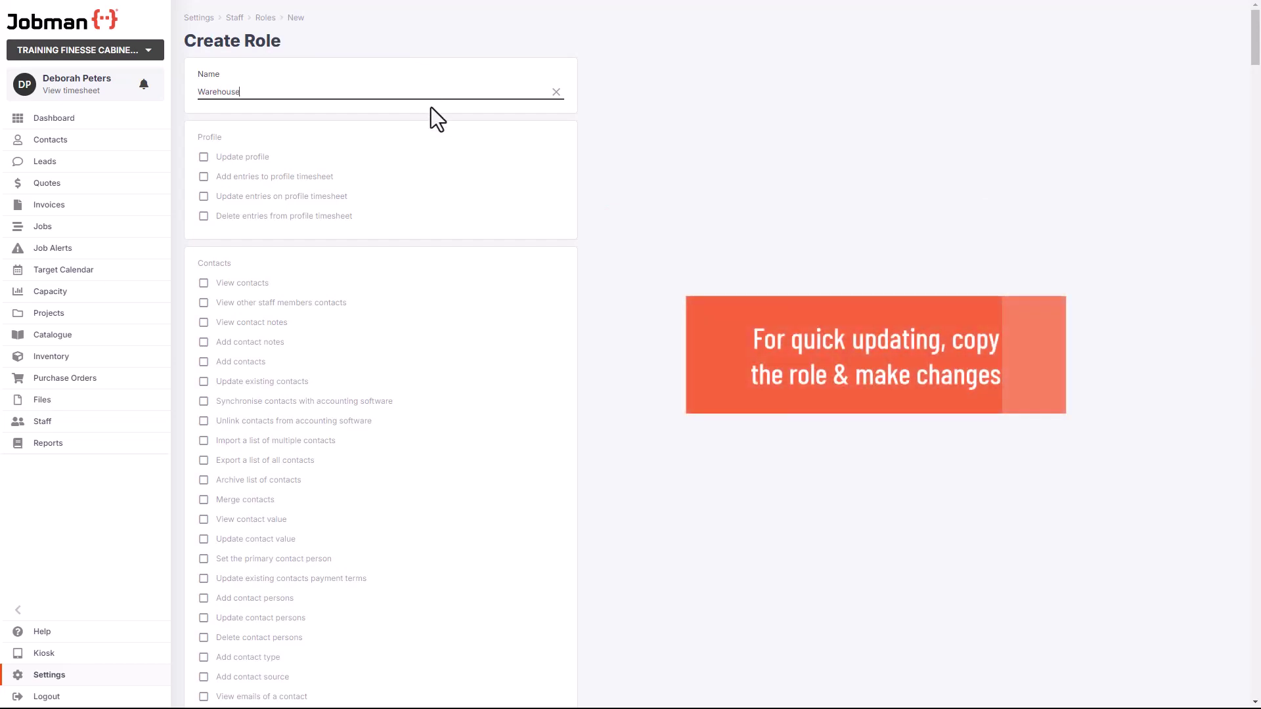
left_click(205, 156)
left_click(204, 177)
left_click(202, 196)
Step: Grant the Warehouse role permission to view and update purchase orders, and create the role
scroll(454, 332, "down", 20)
left_click(203, 151)
left_click(203, 191)
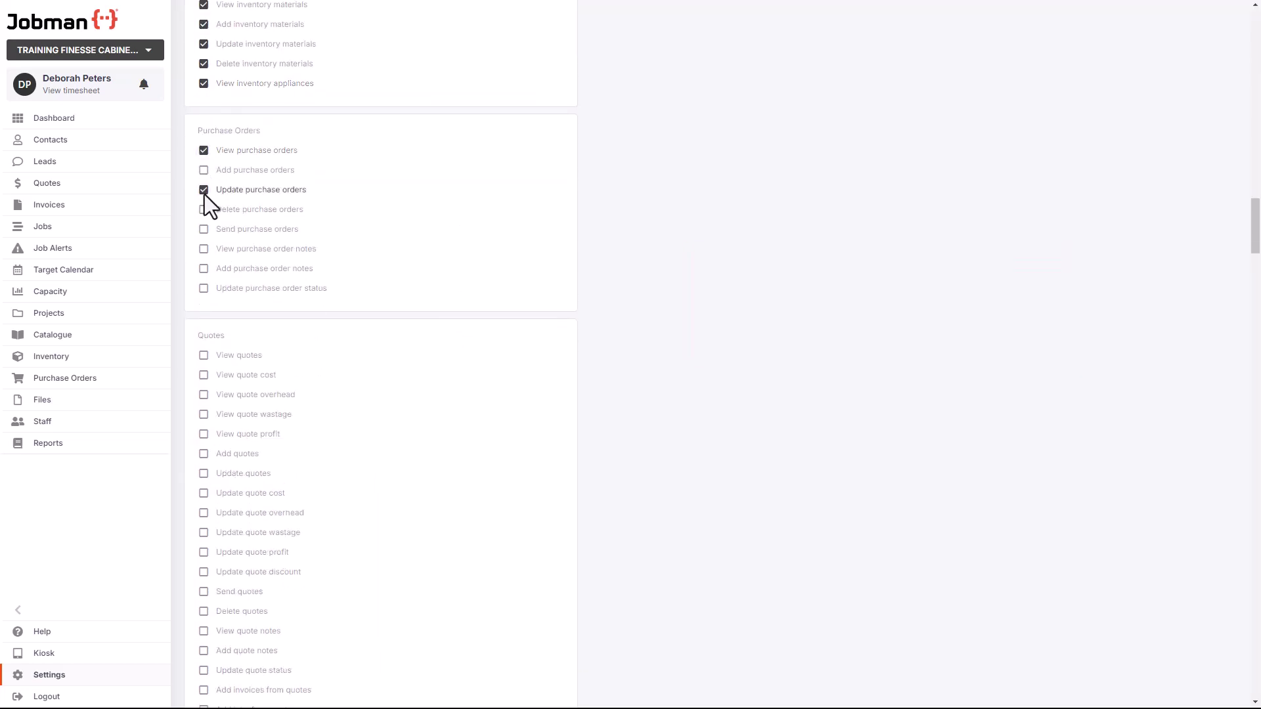
scroll(420, 381, "down", 20)
left_click(217, 683)
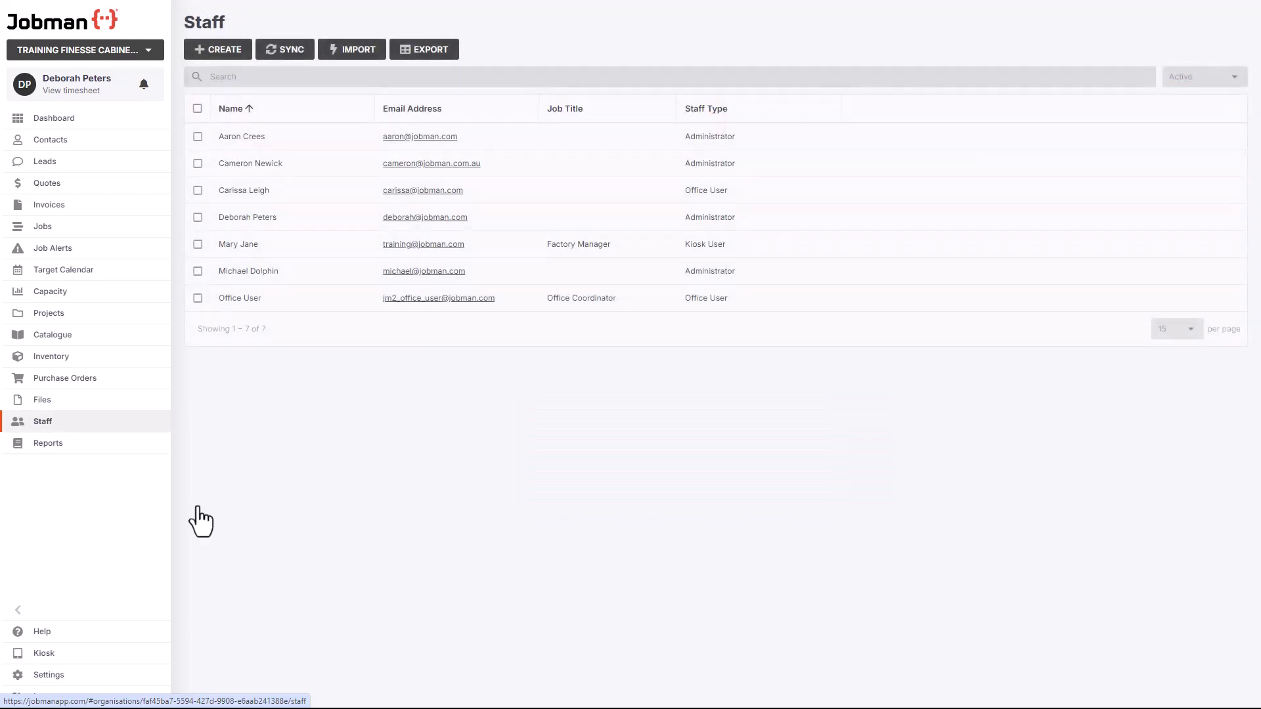
Step: Start a new staff import and download the sample CSV template
left_click(363, 49)
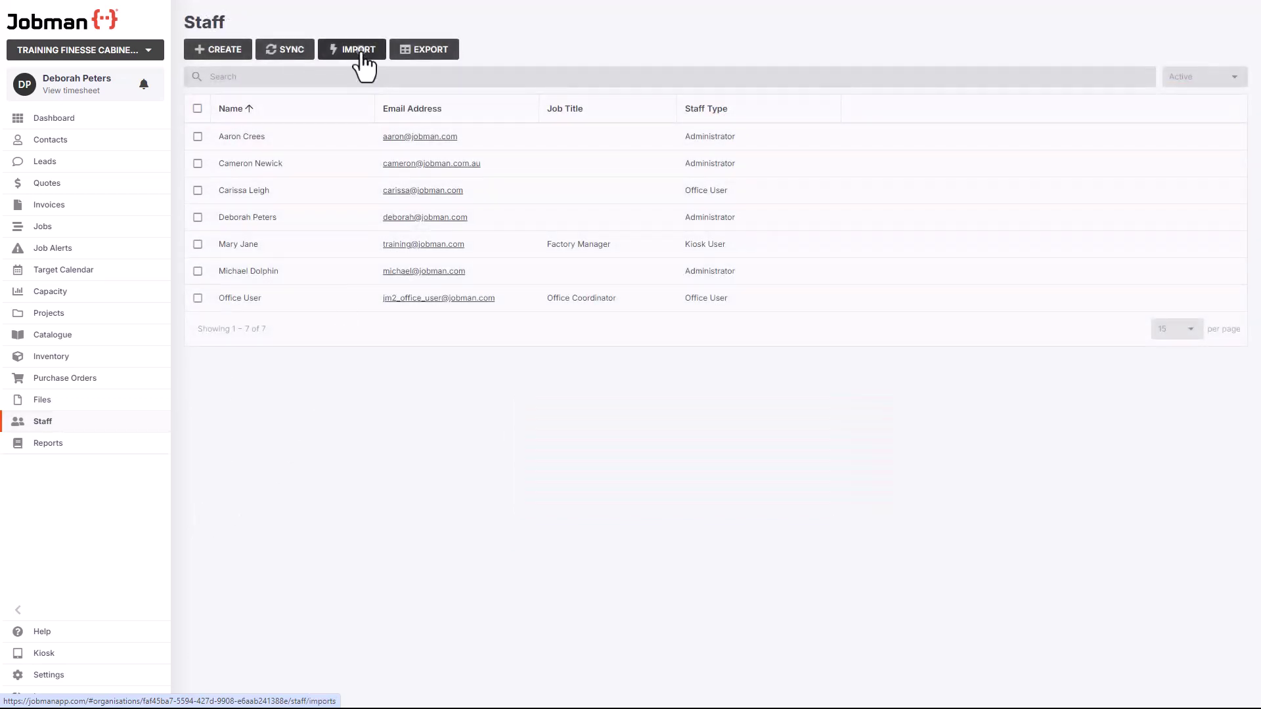
left_click(263, 69)
left_click(292, 104)
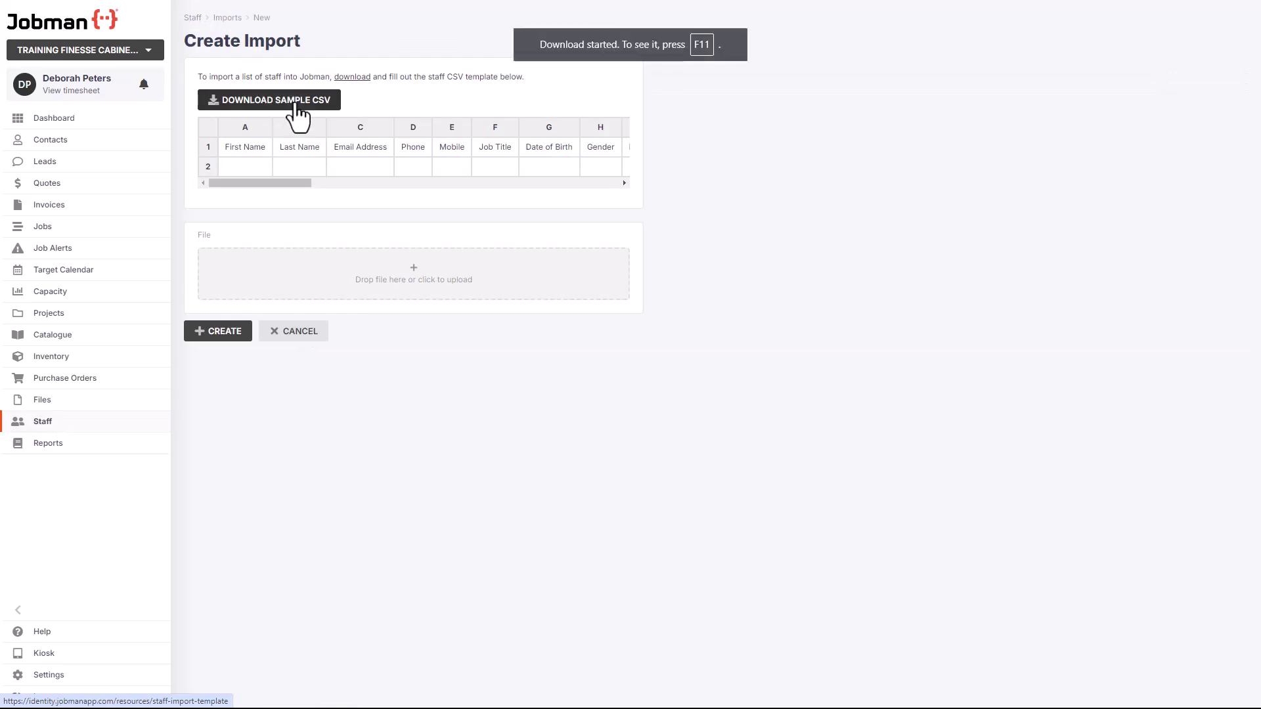
Step: Upload StaffList.csv as the import file, create the staff import and start it
left_click_drag(67, 513, 373, 270)
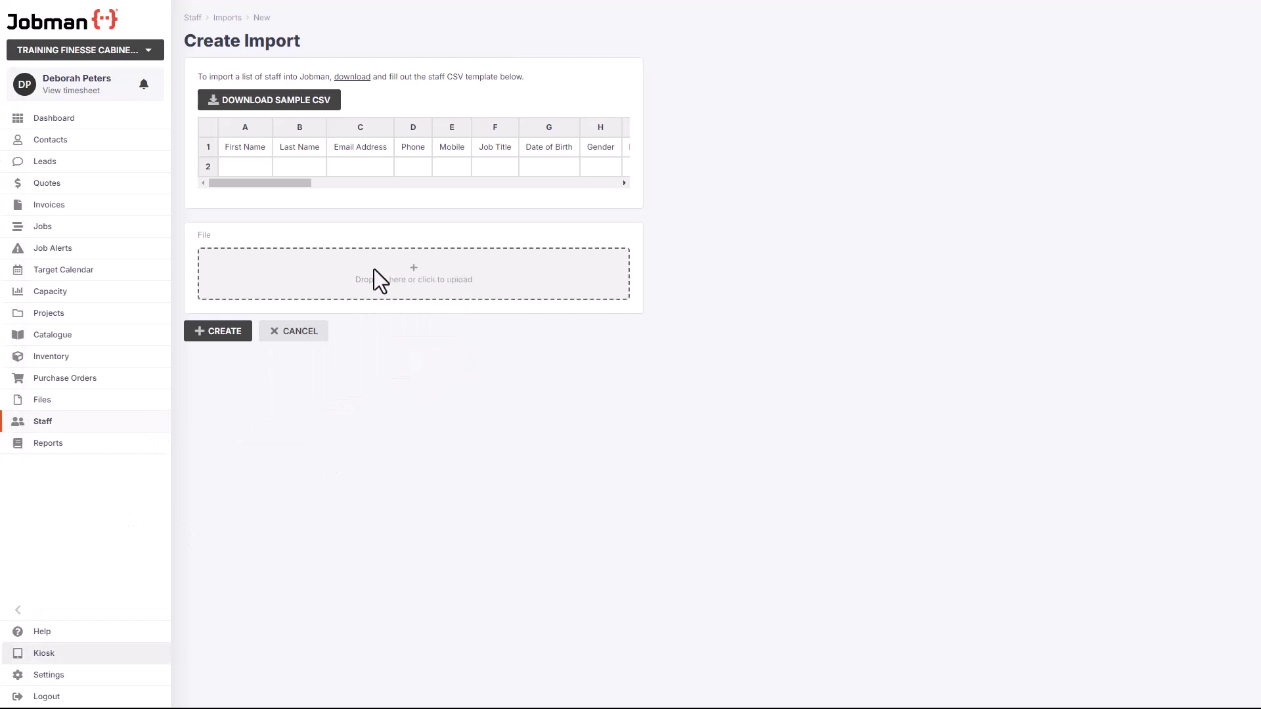
left_click(212, 299)
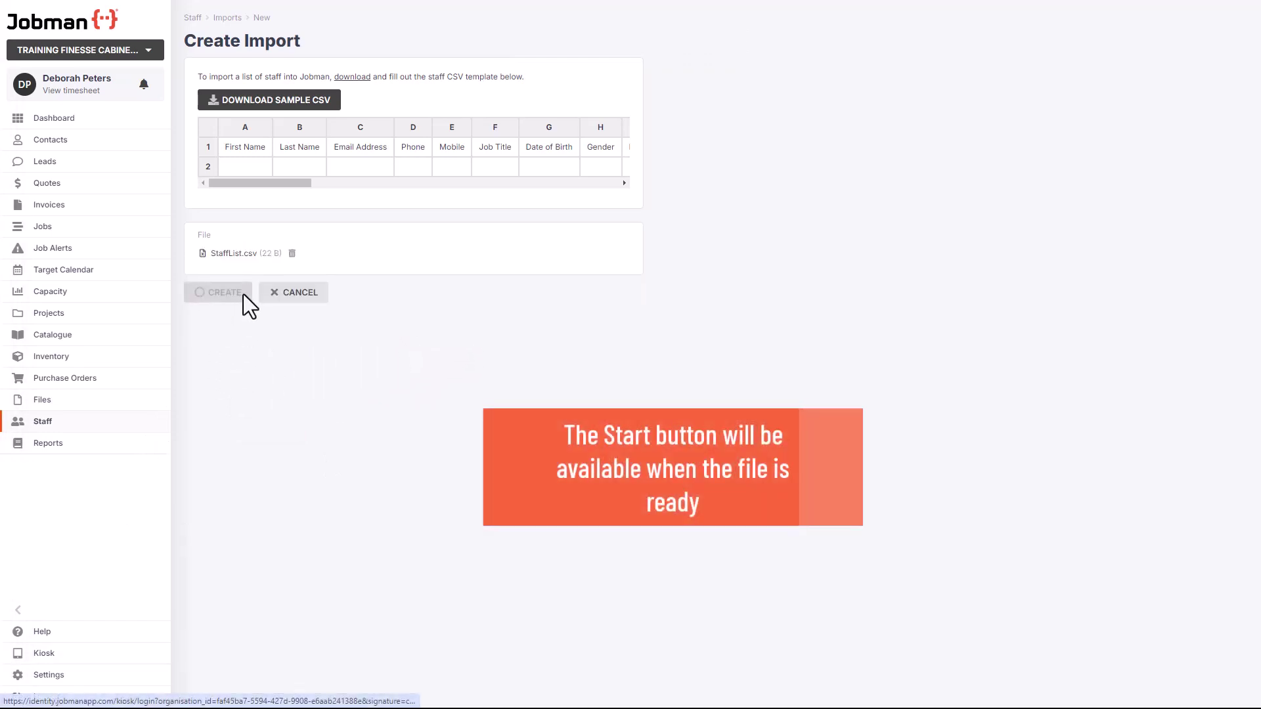
left_click(246, 71)
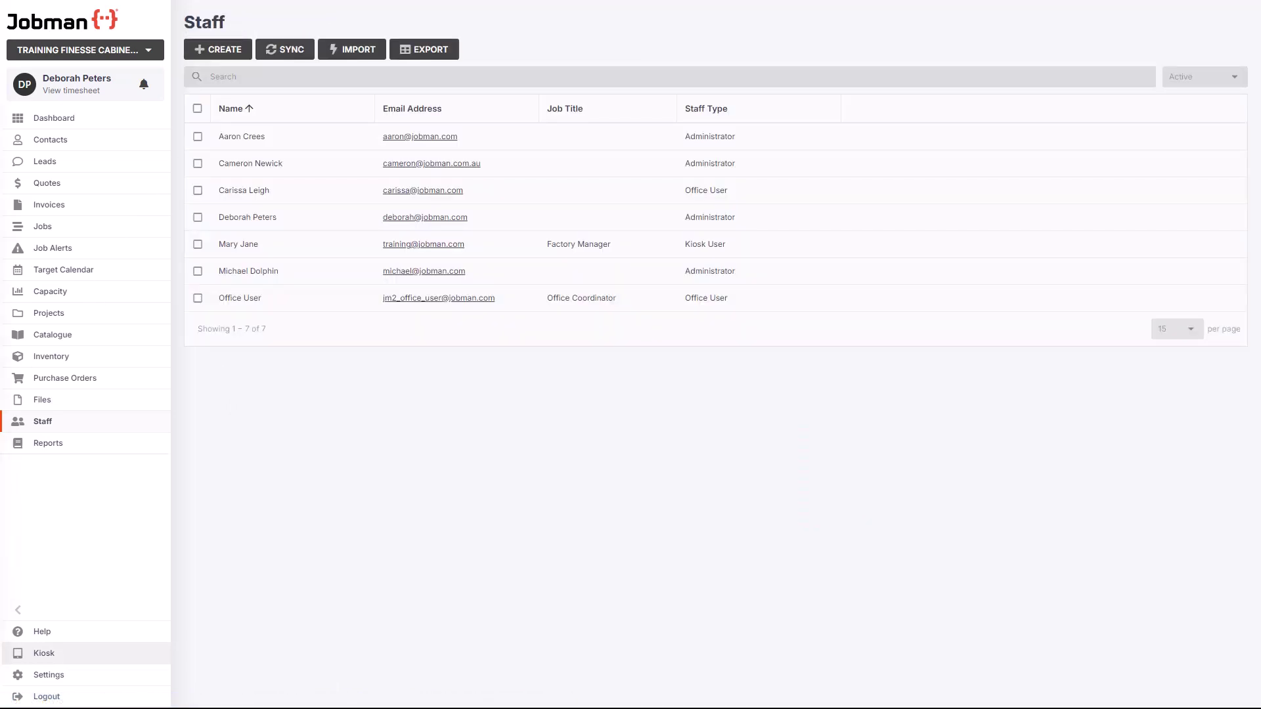
Step: Create a new export of the staff list and download the exported file
left_click(434, 52)
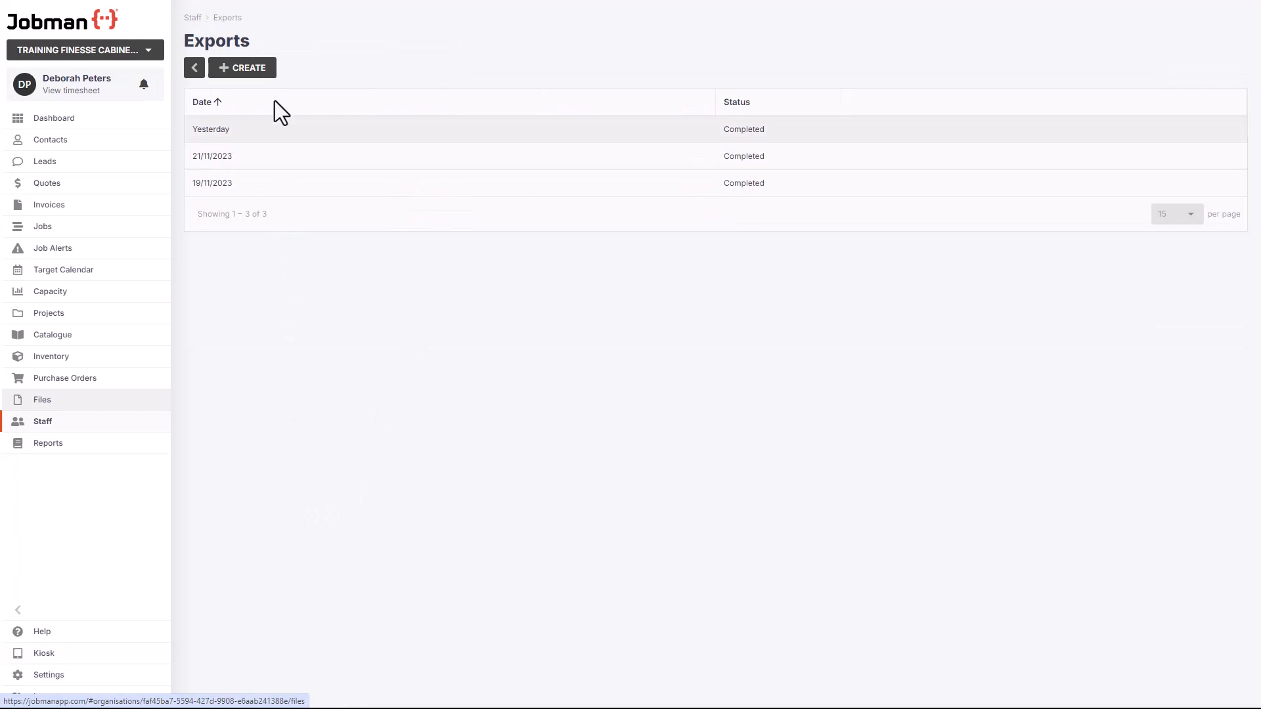
left_click(262, 70)
left_click(225, 74)
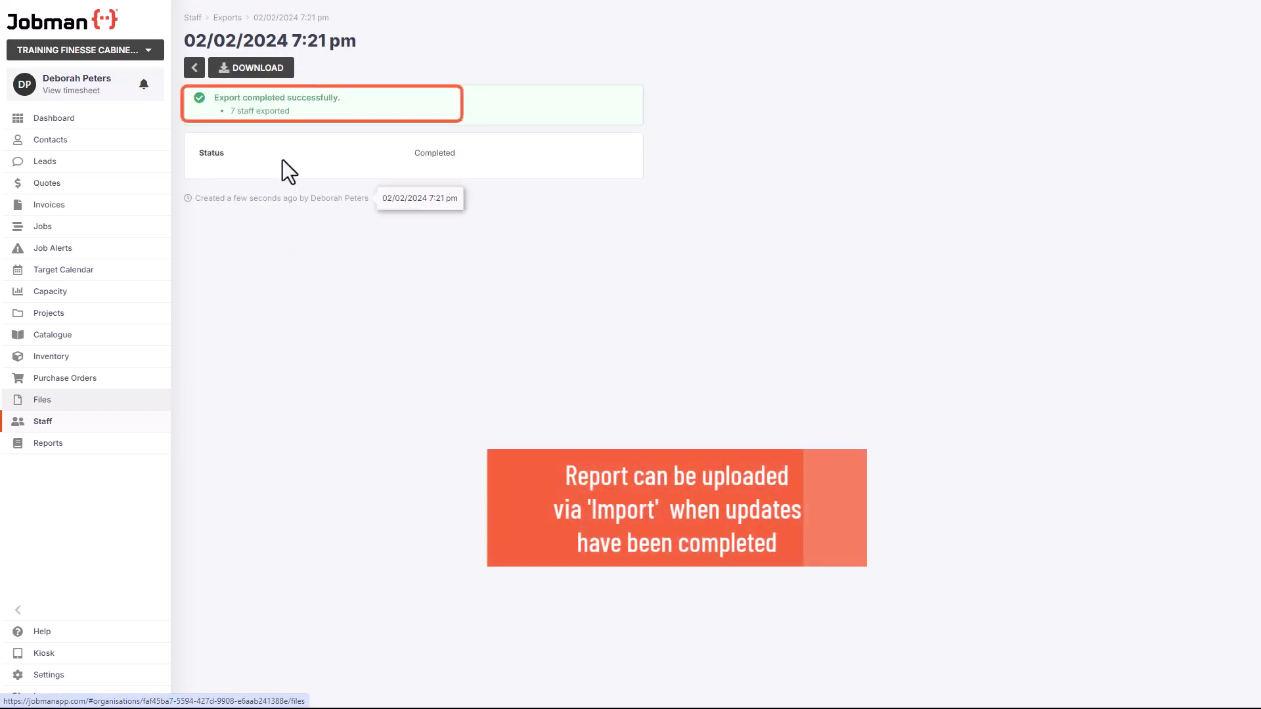
left_click(271, 68)
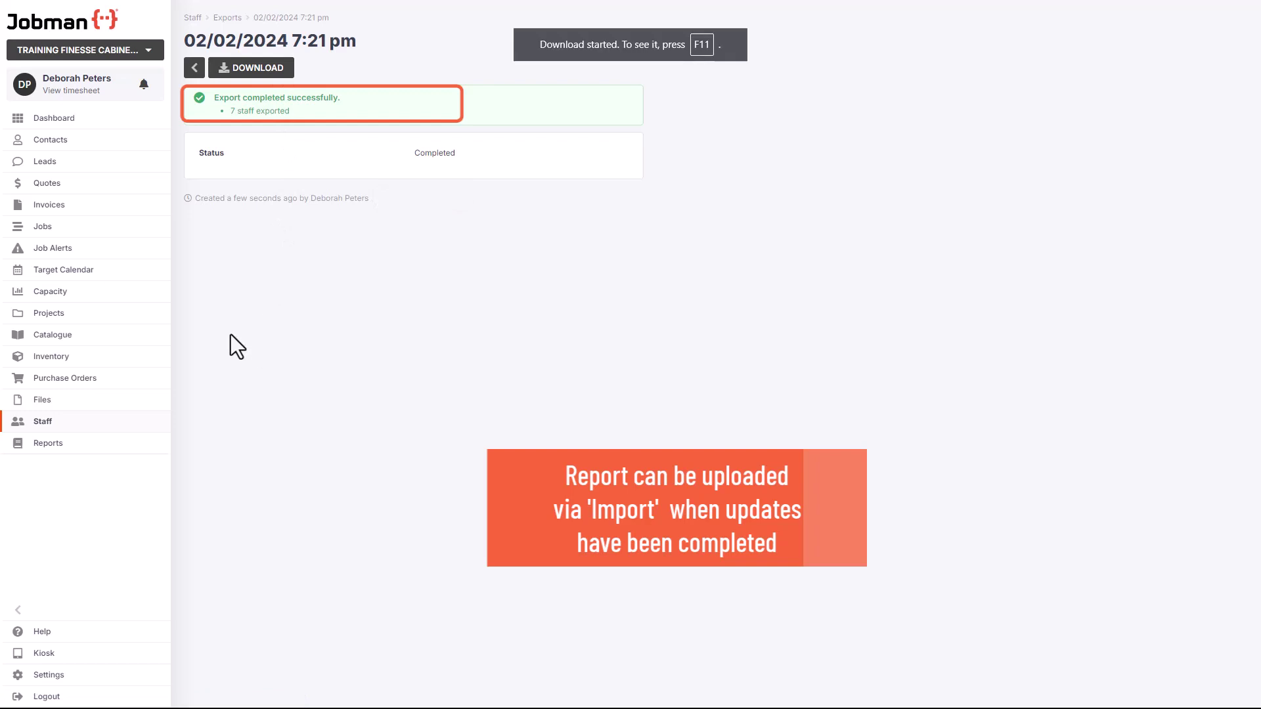
Step: Create a Kiosk User staff member with job title Factory Supervisor, pay rate General, holiday group New South Wales, and roles Kiosk User and Factory Worker
left_click(194, 67)
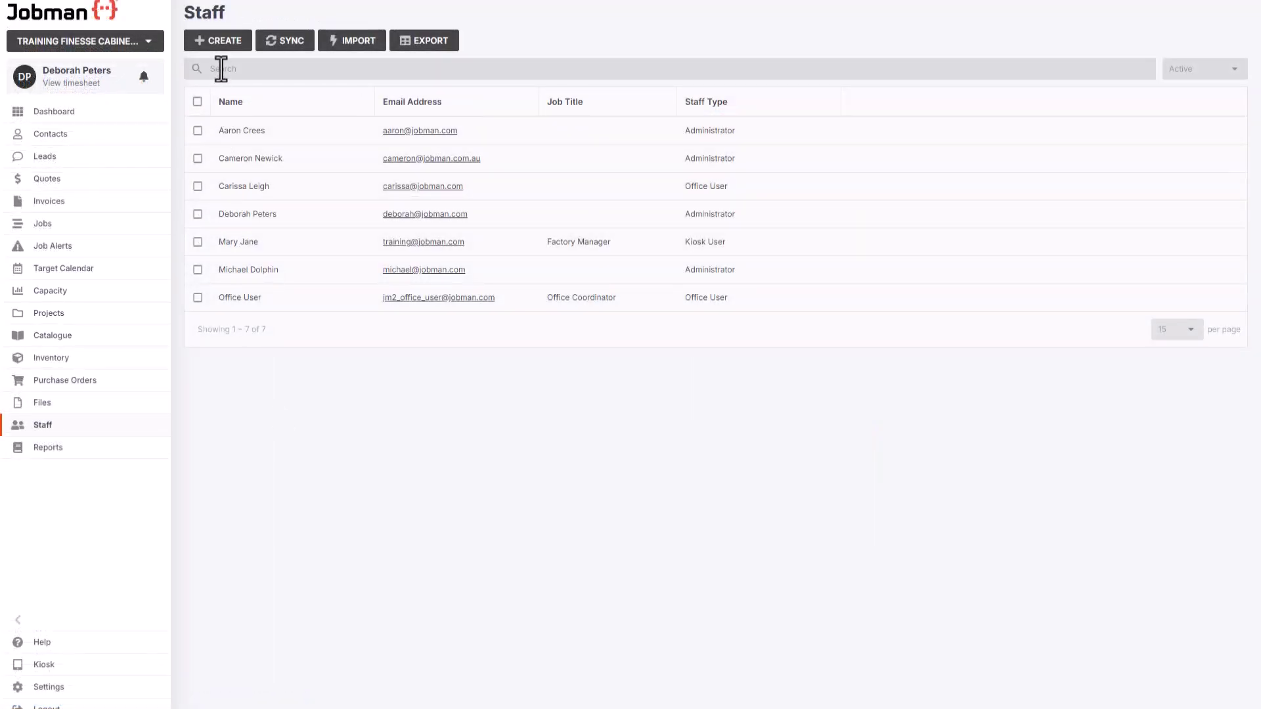
left_click(221, 49)
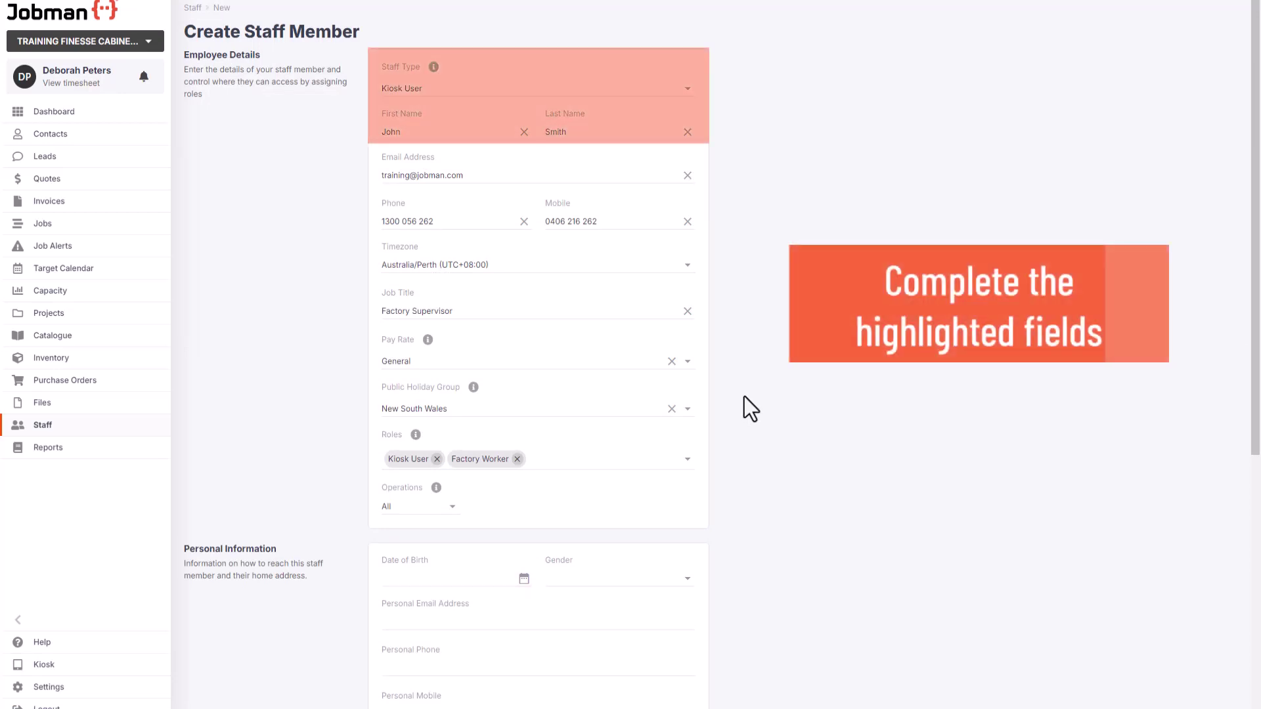
middle_click(748, 415)
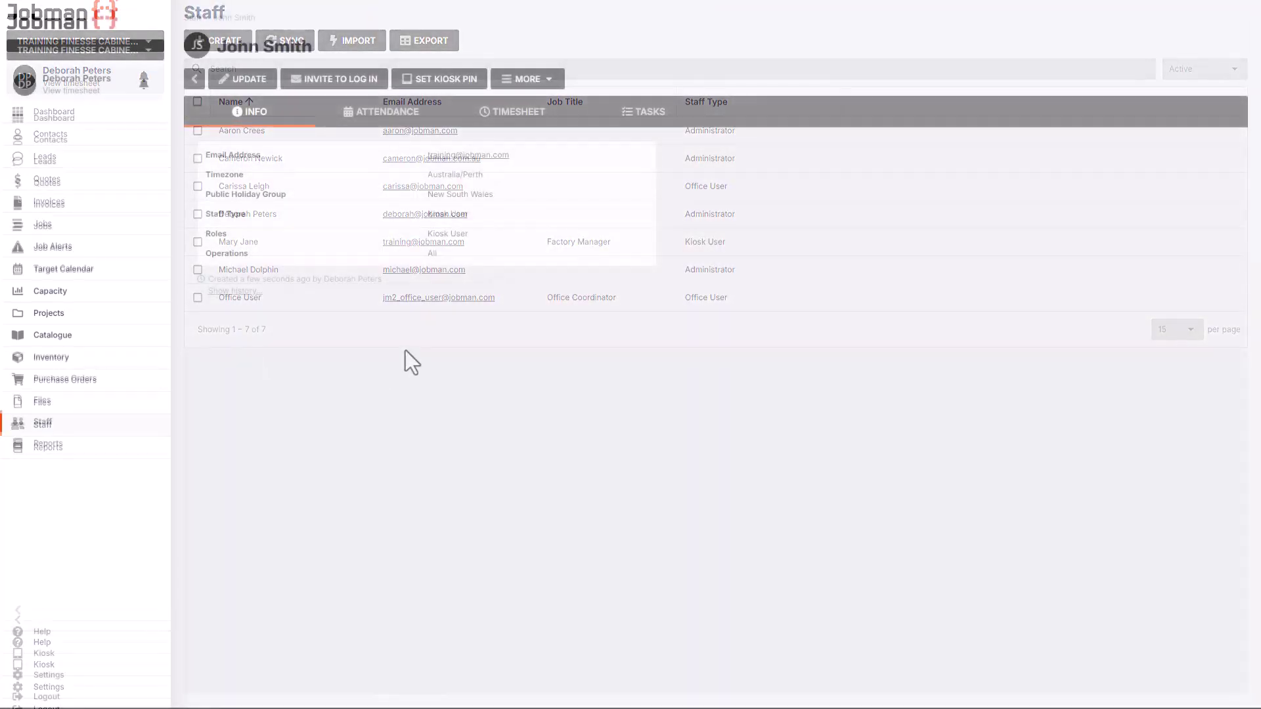
Step: Generate a temporary kiosk PIN for the new staff member and copy the organisation's kiosk login link
left_click(453, 79)
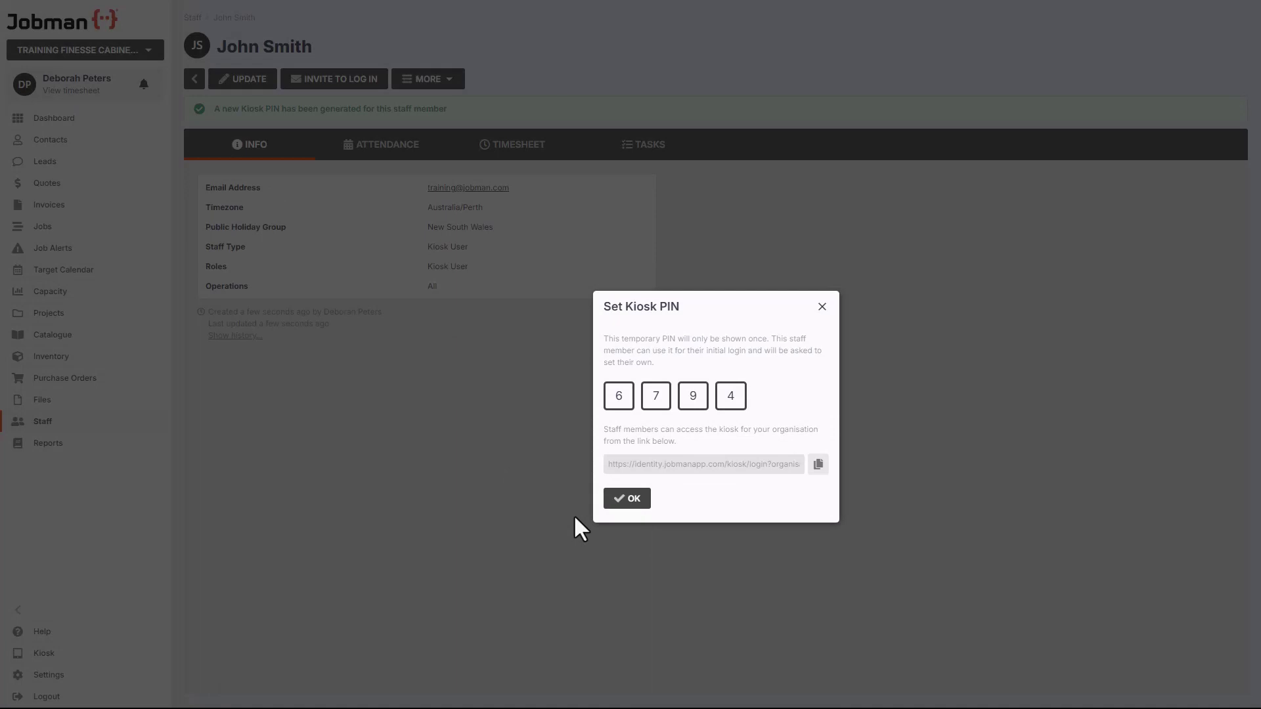
left_click(818, 465)
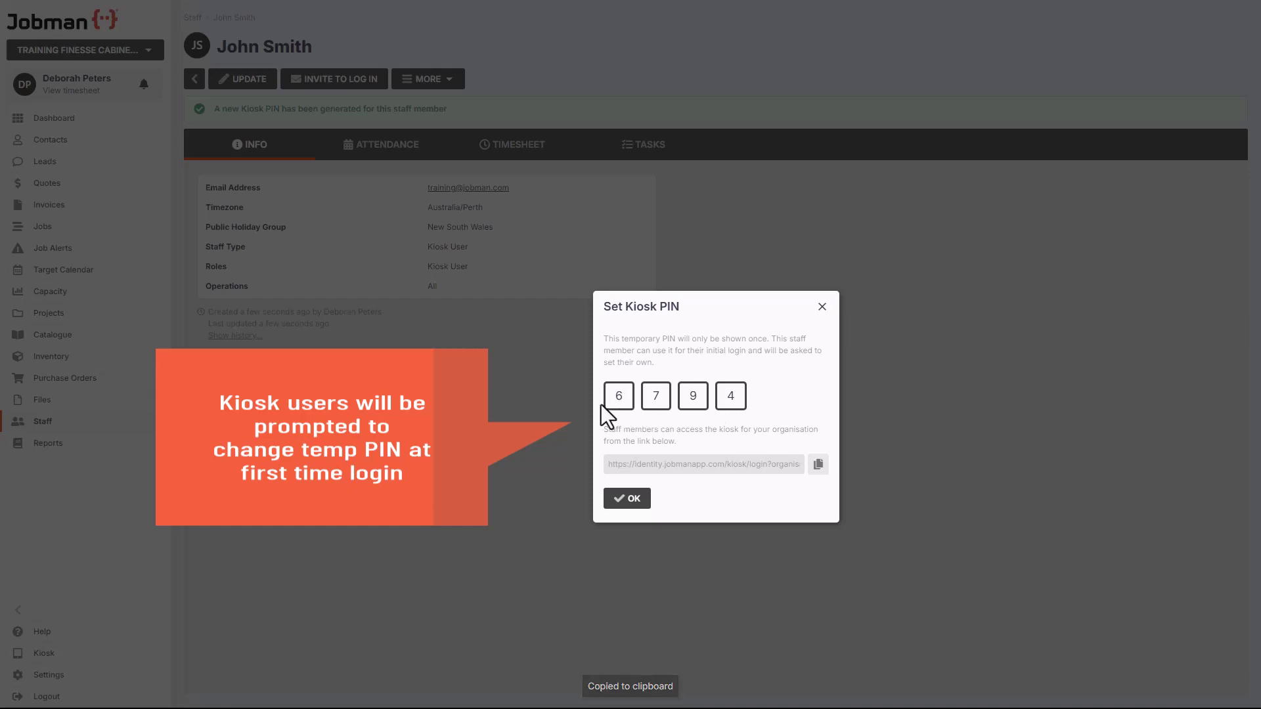
left_click(627, 504)
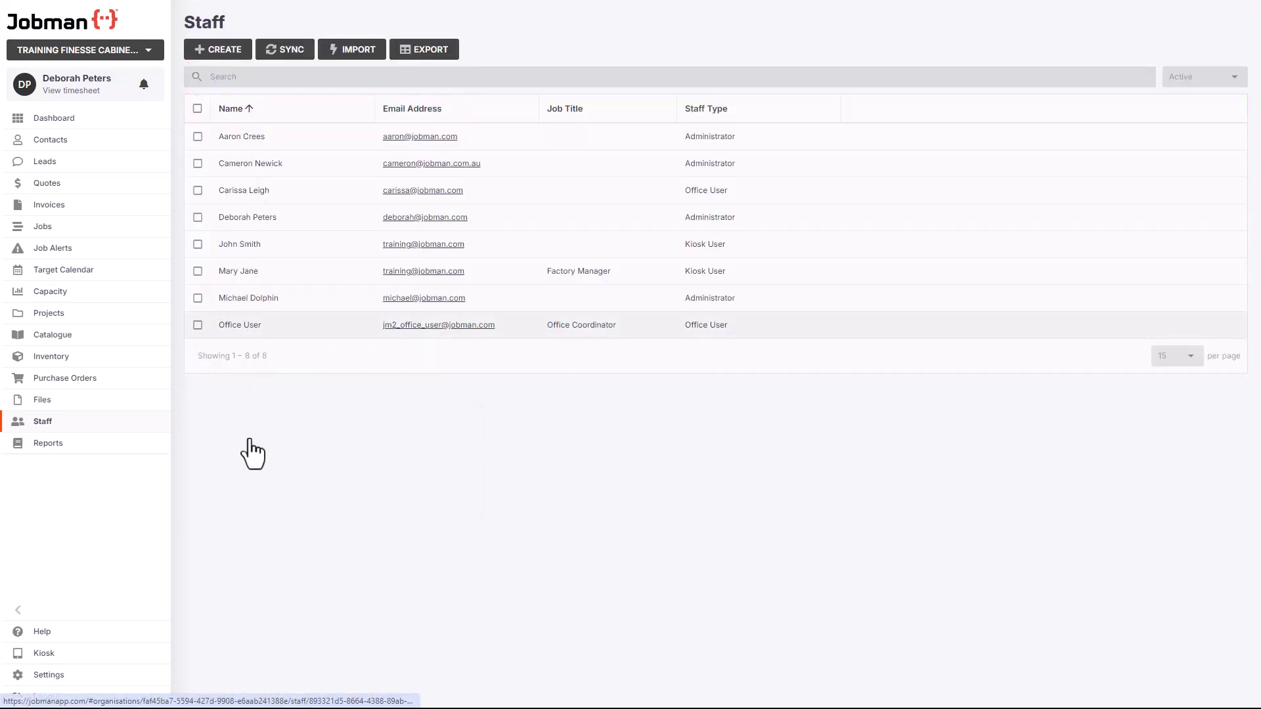
Step: Send the Office Coordinator staff member an email invitation to log in
left_click(281, 325)
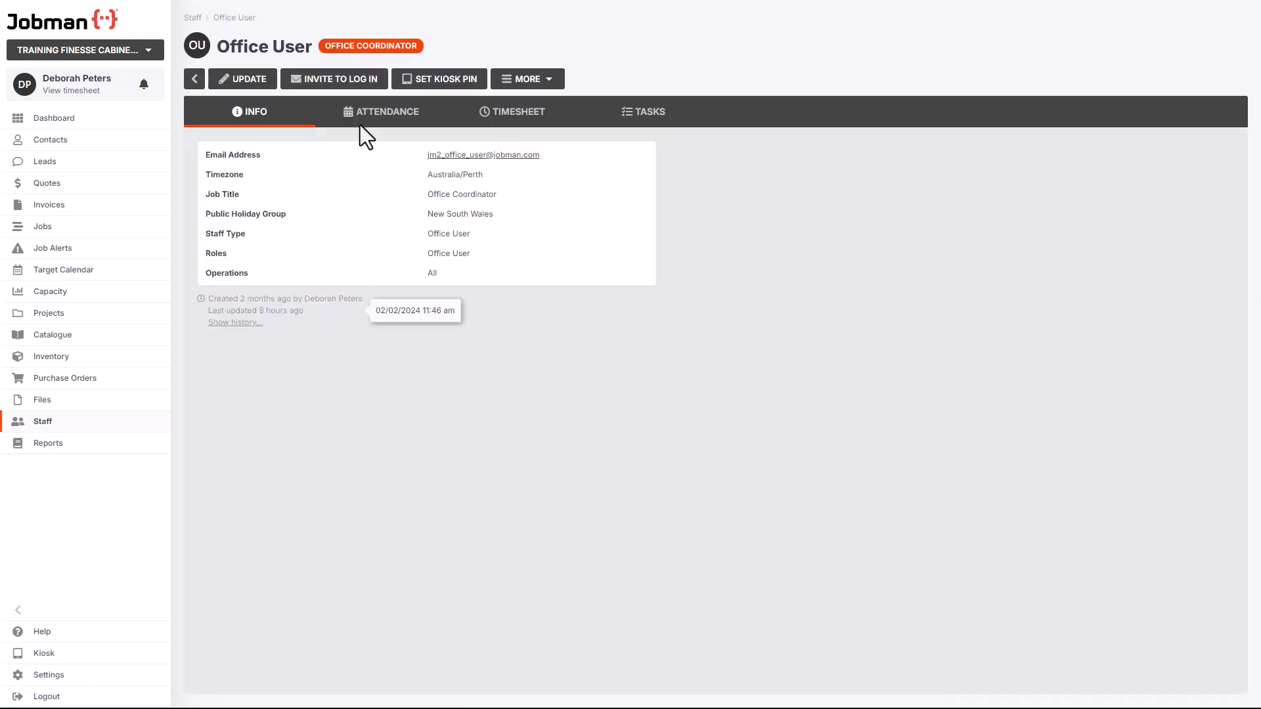
left_click(352, 80)
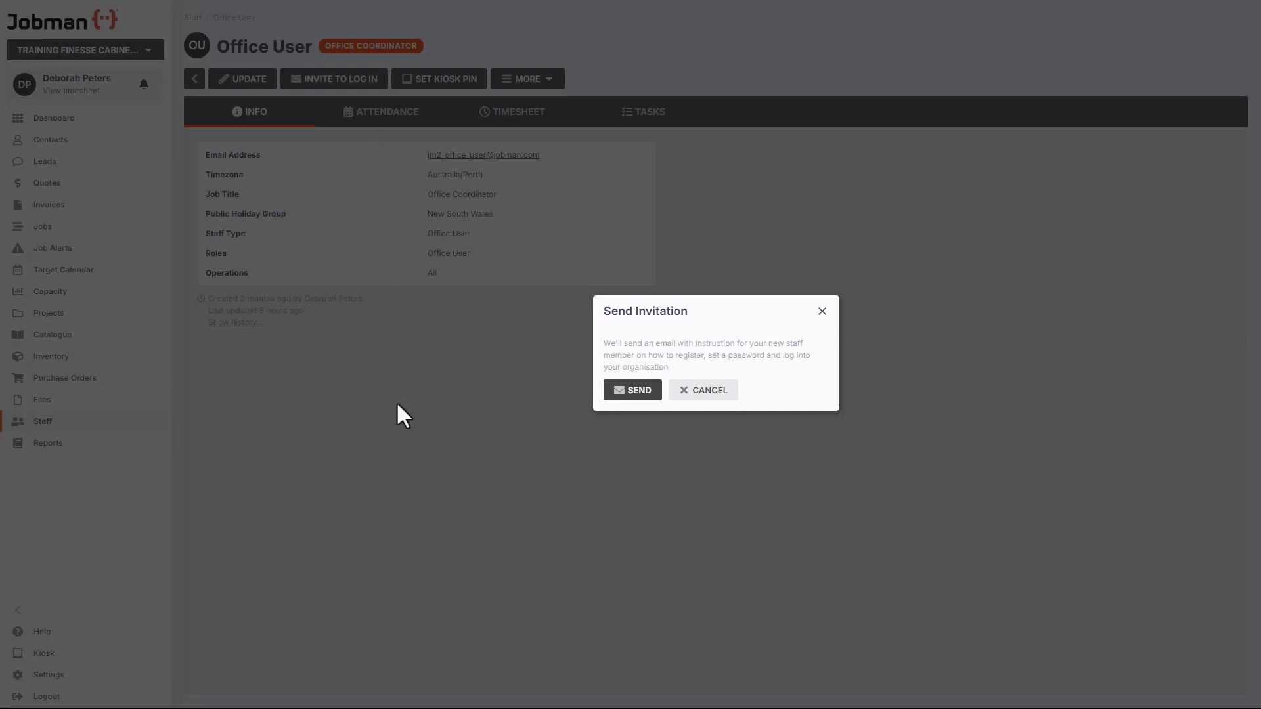
left_click(650, 390)
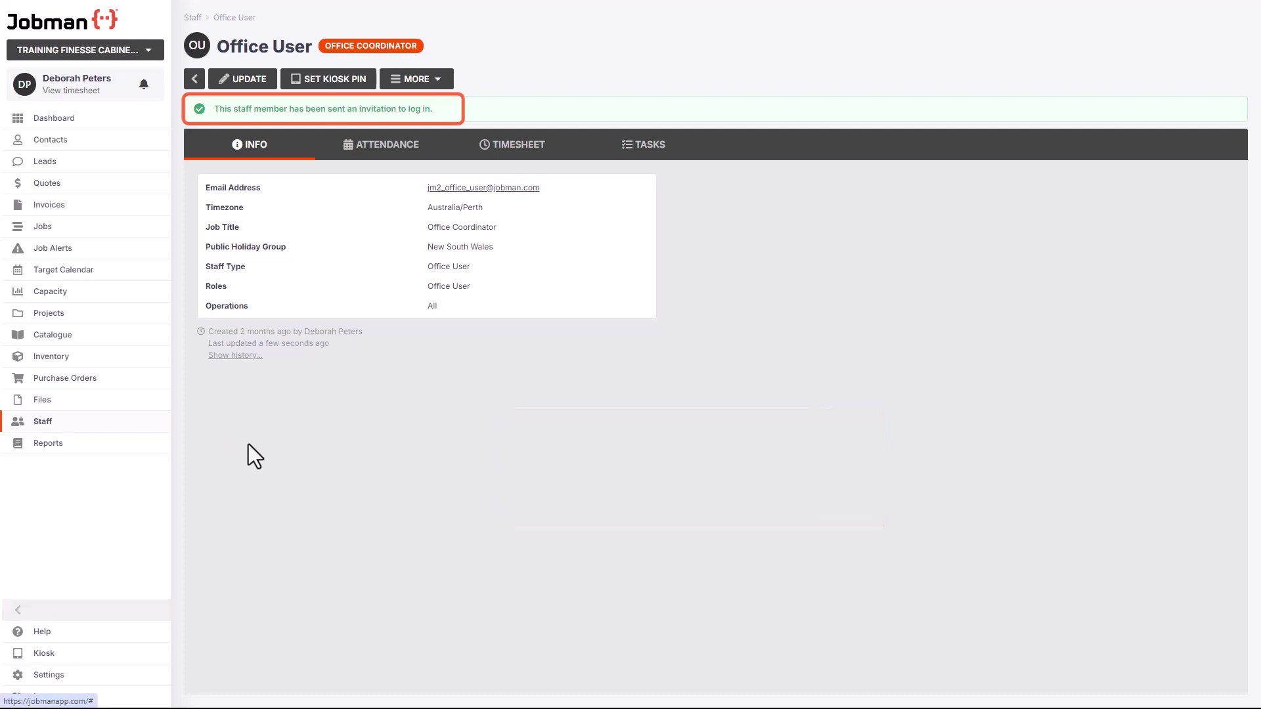
Step: Update the Office Coordinator's staff record with public holiday group New South Wales and pay rate General, and save it
left_click(258, 81)
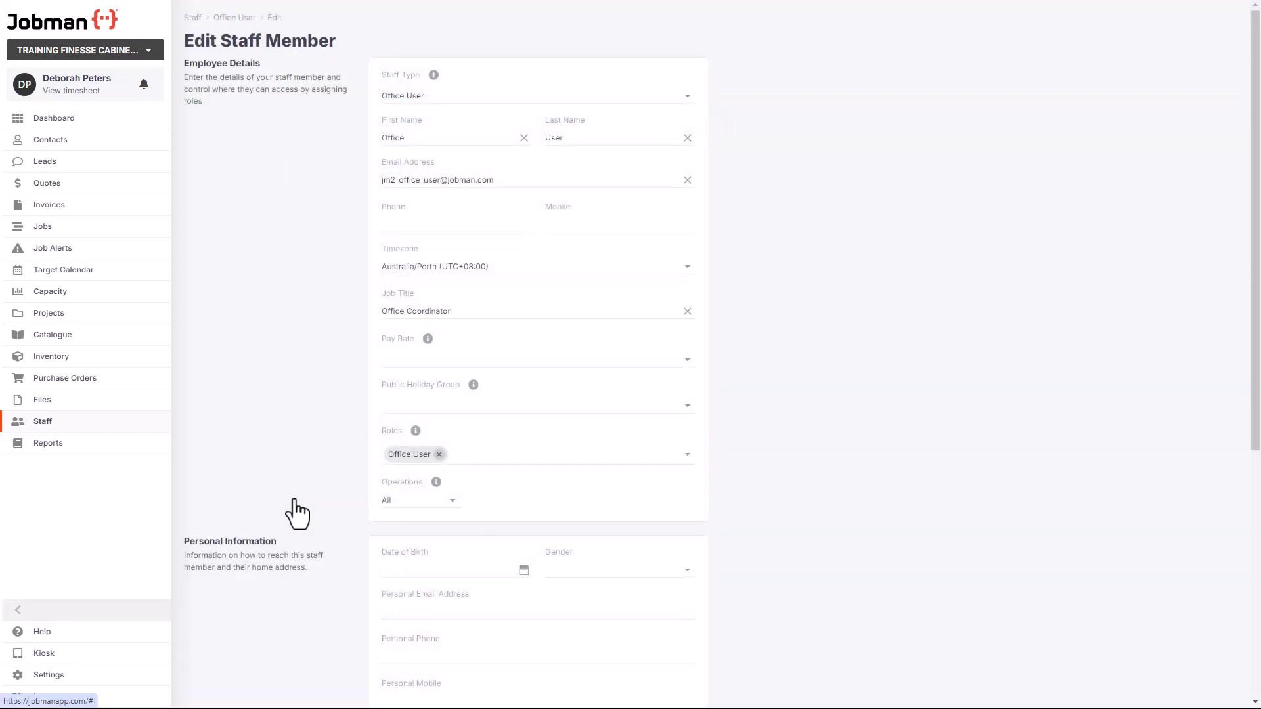
left_click(692, 408)
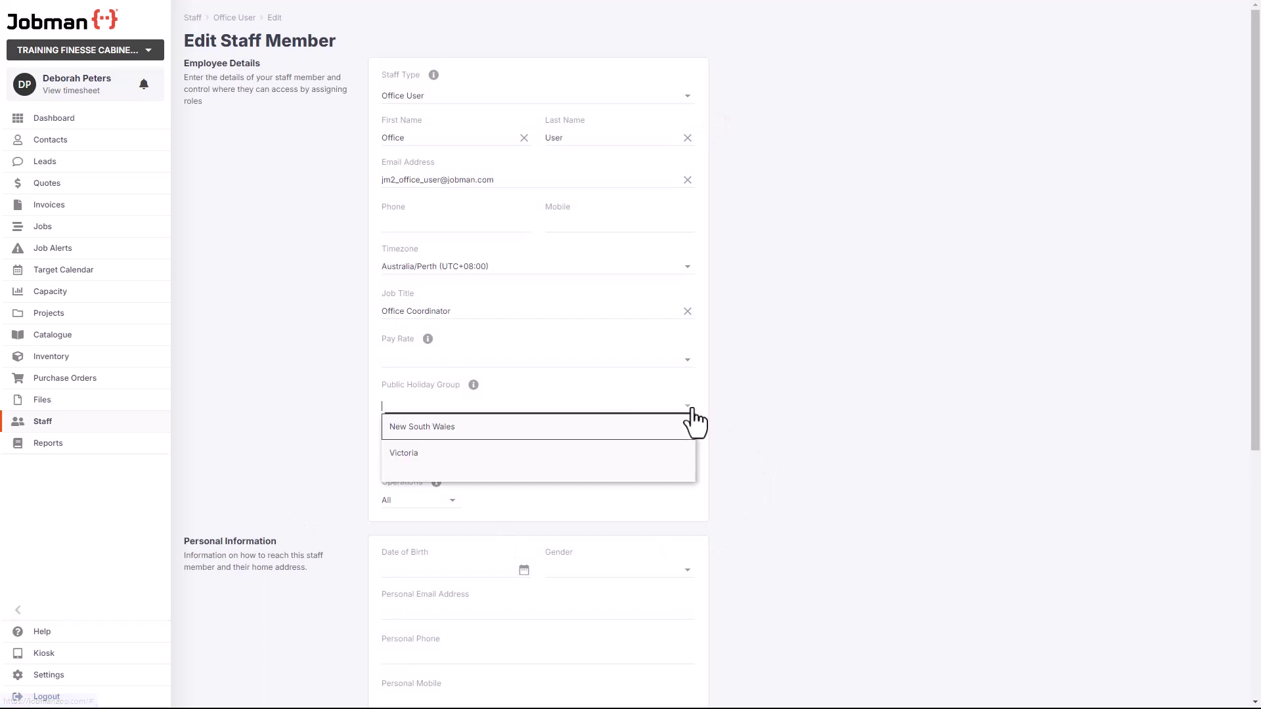
left_click(646, 428)
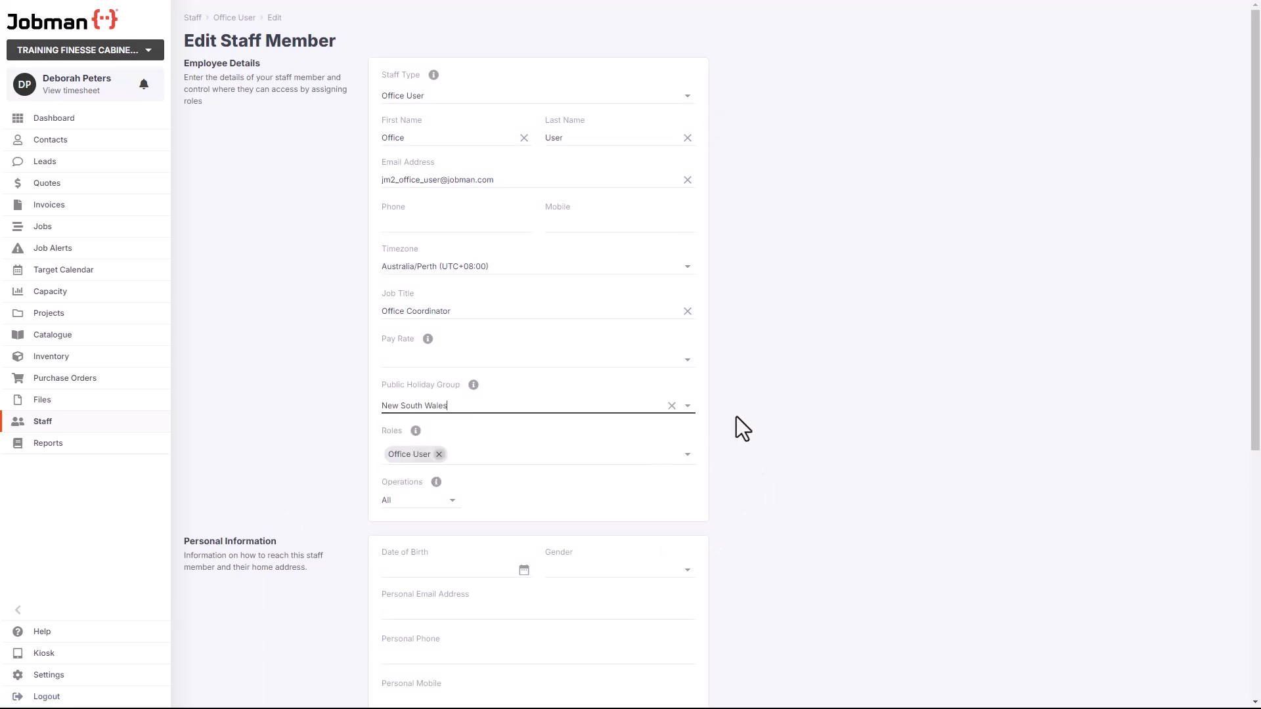
left_click(685, 361)
left_click(660, 382)
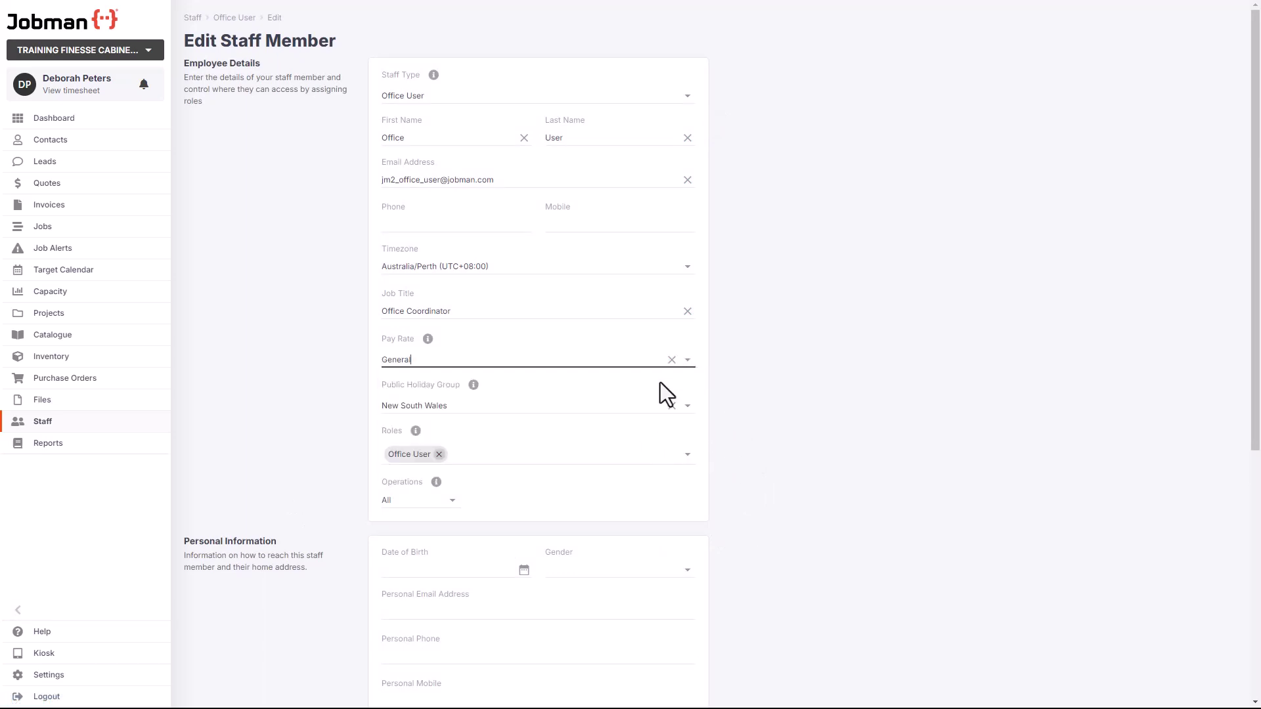
scroll(742, 514, "down", 6)
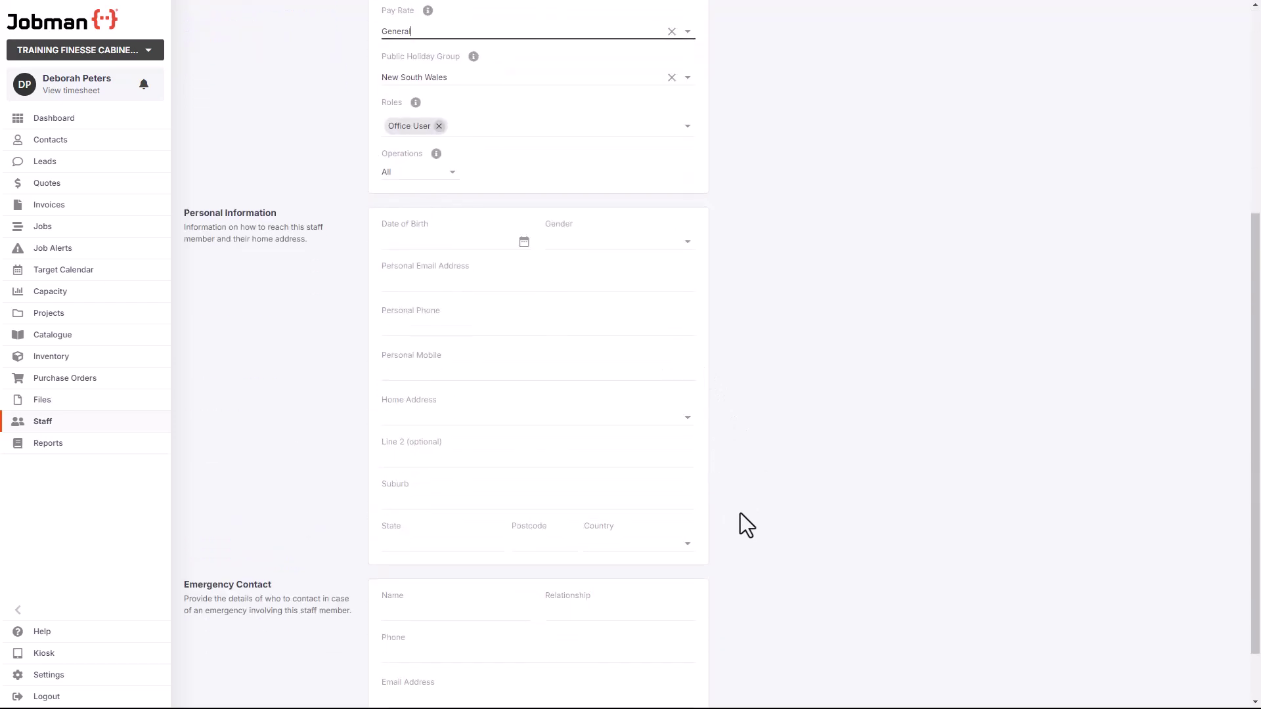
left_click(400, 680)
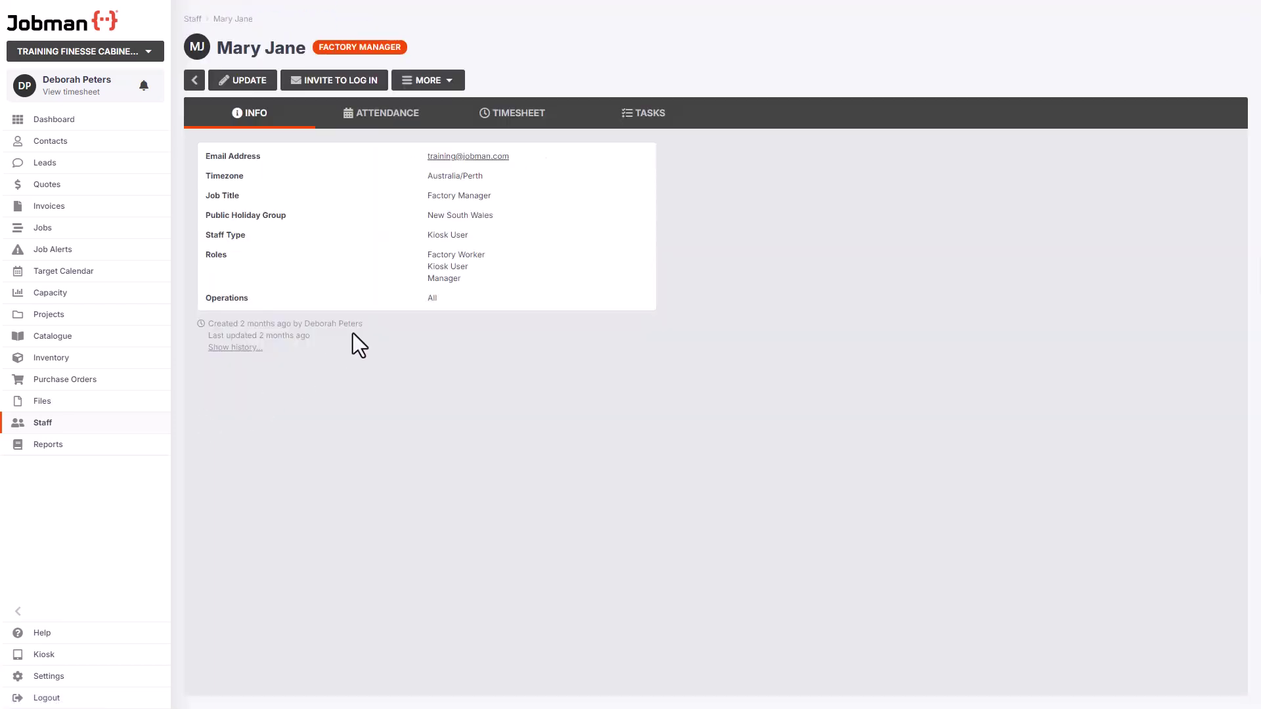
Step: Deactivate the Factory Manager's staff record and confirm the deactivation
left_click(449, 82)
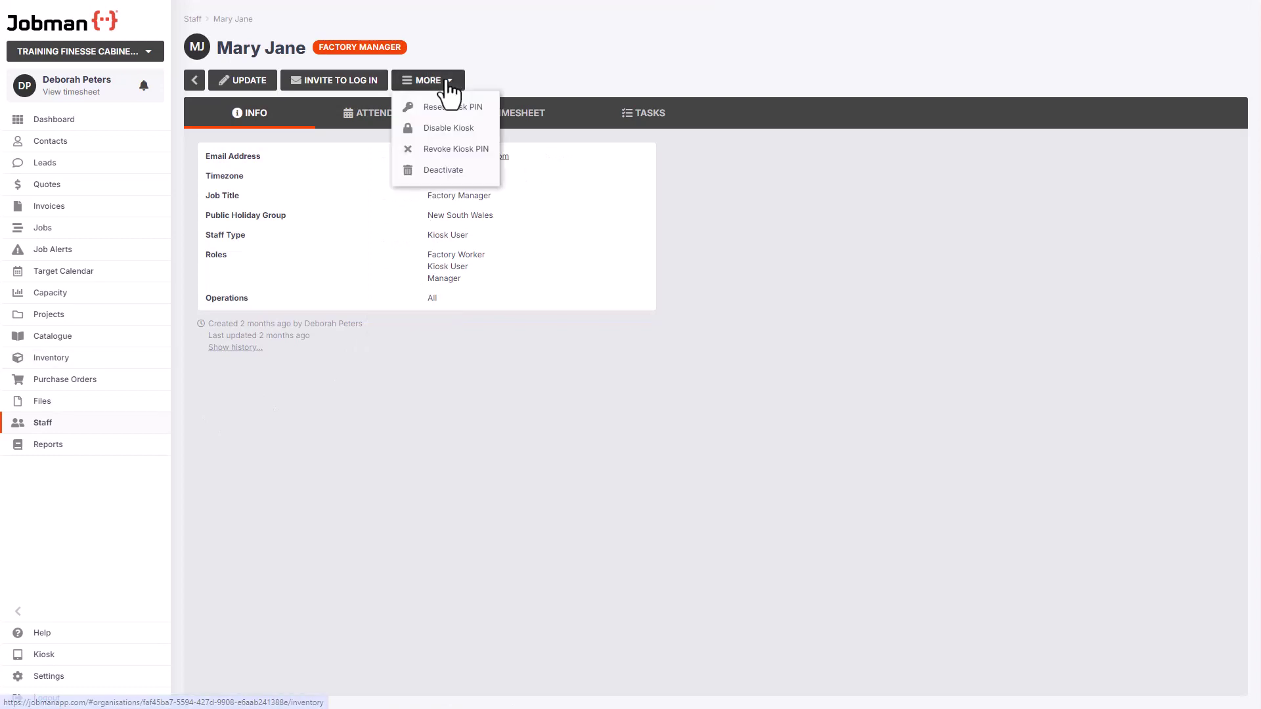
left_click(452, 171)
left_click(662, 421)
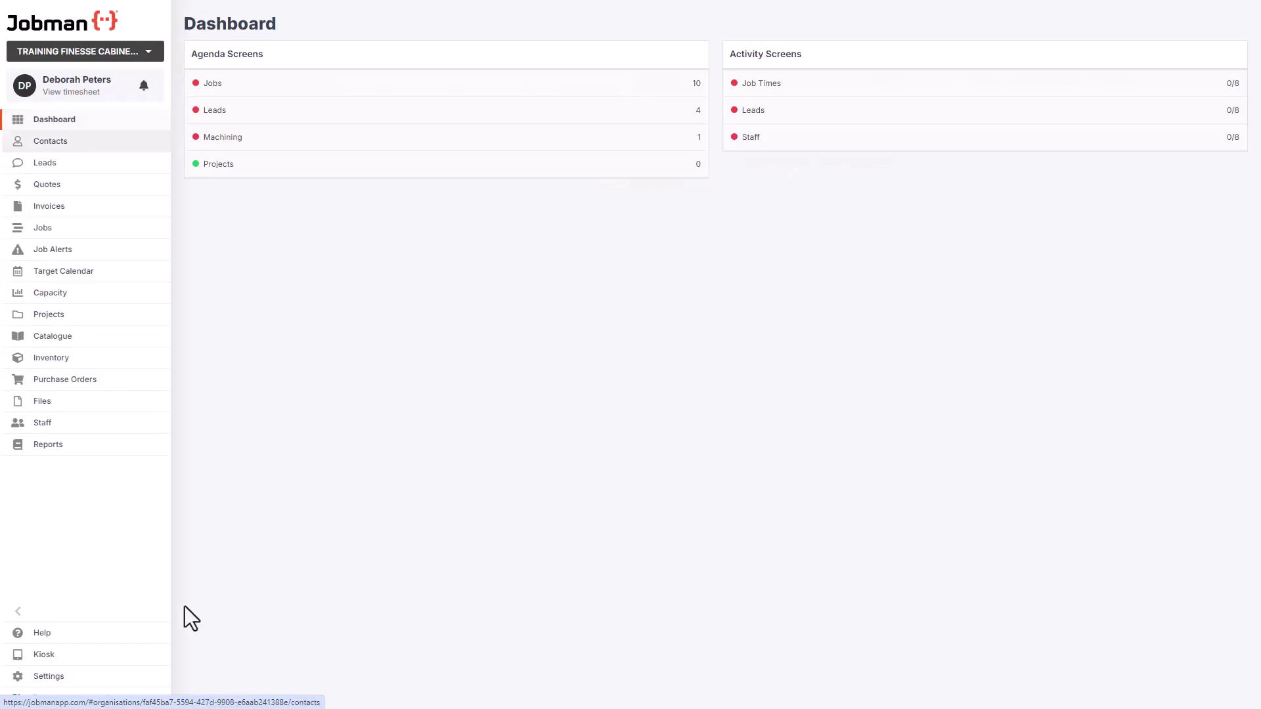
Step: Search the help for "staff management" and read through the Staff Types article
left_click(41, 632)
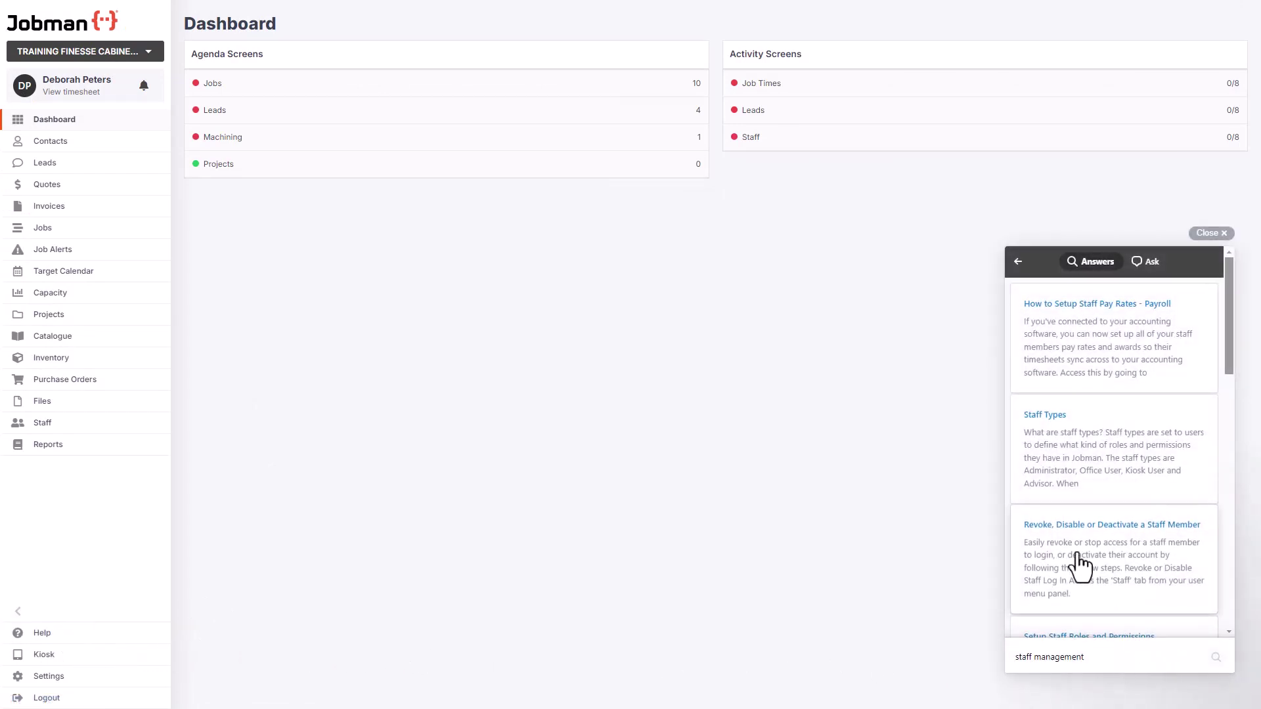
left_click(1025, 421)
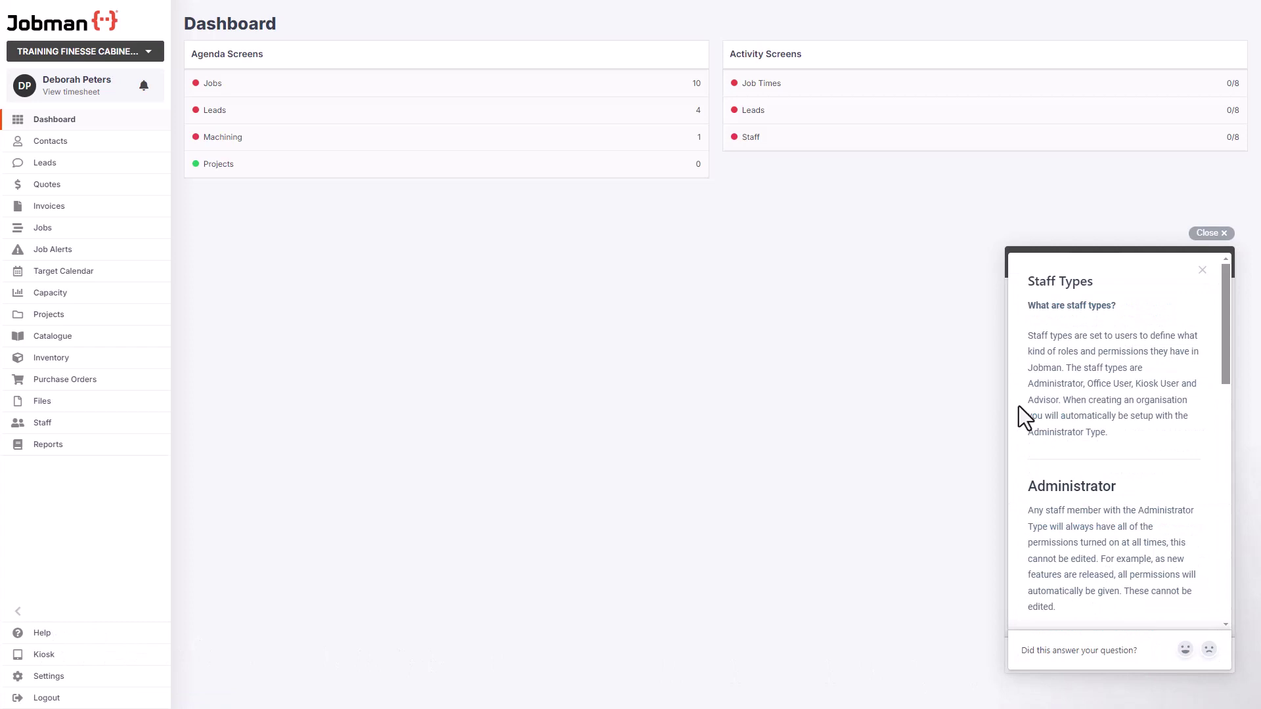
scroll(1019, 406, "down", 5)
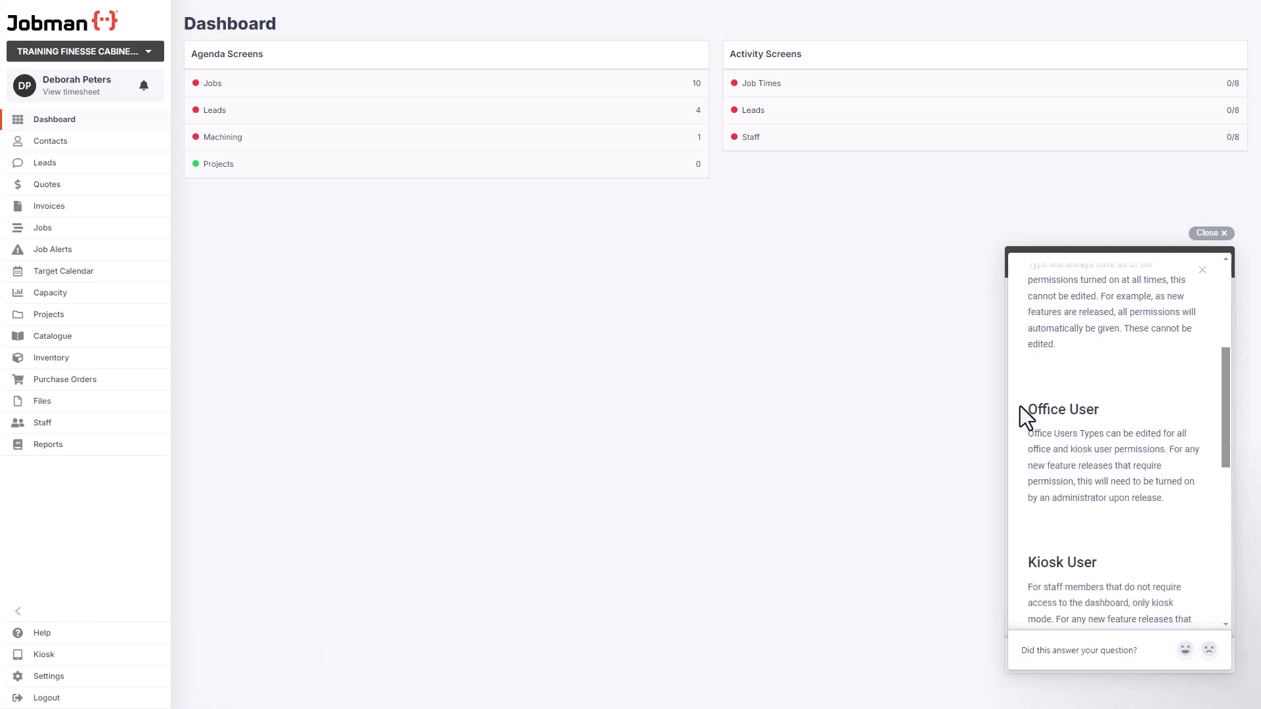
scroll(1020, 405, "down", 5)
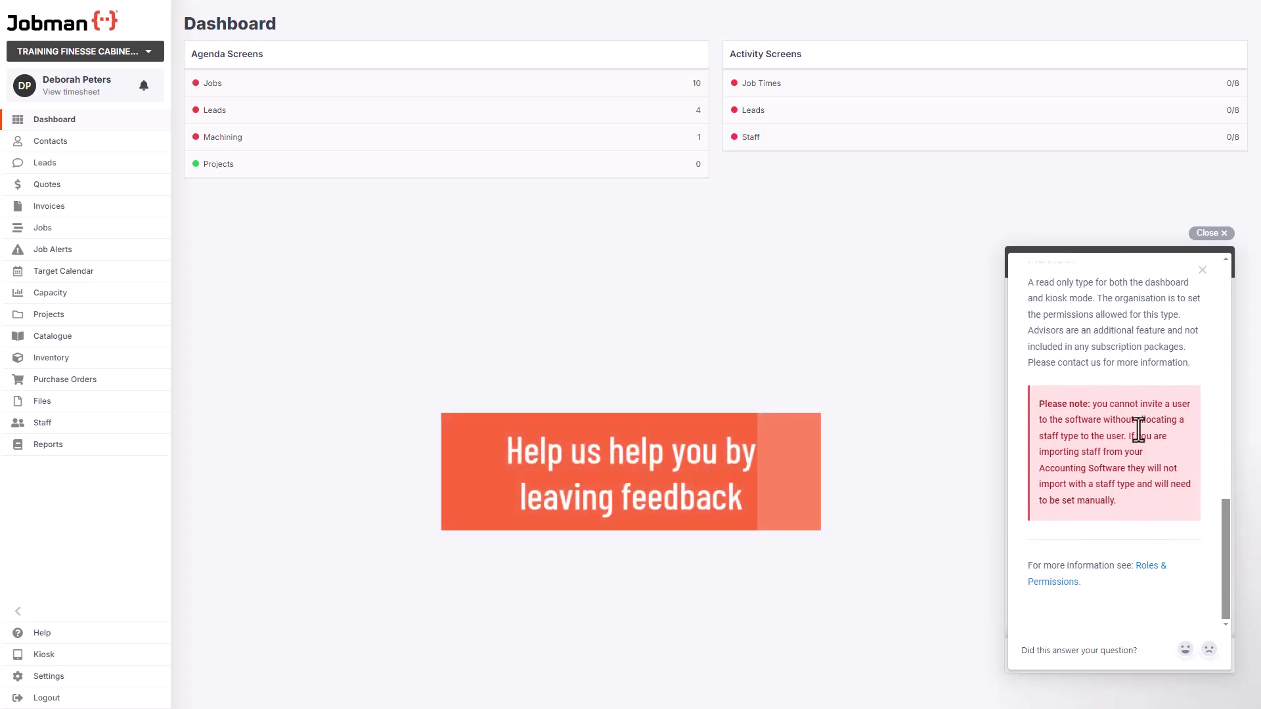
Step: Give the Staff Types article positive feedback and close the help window
left_click(1185, 650)
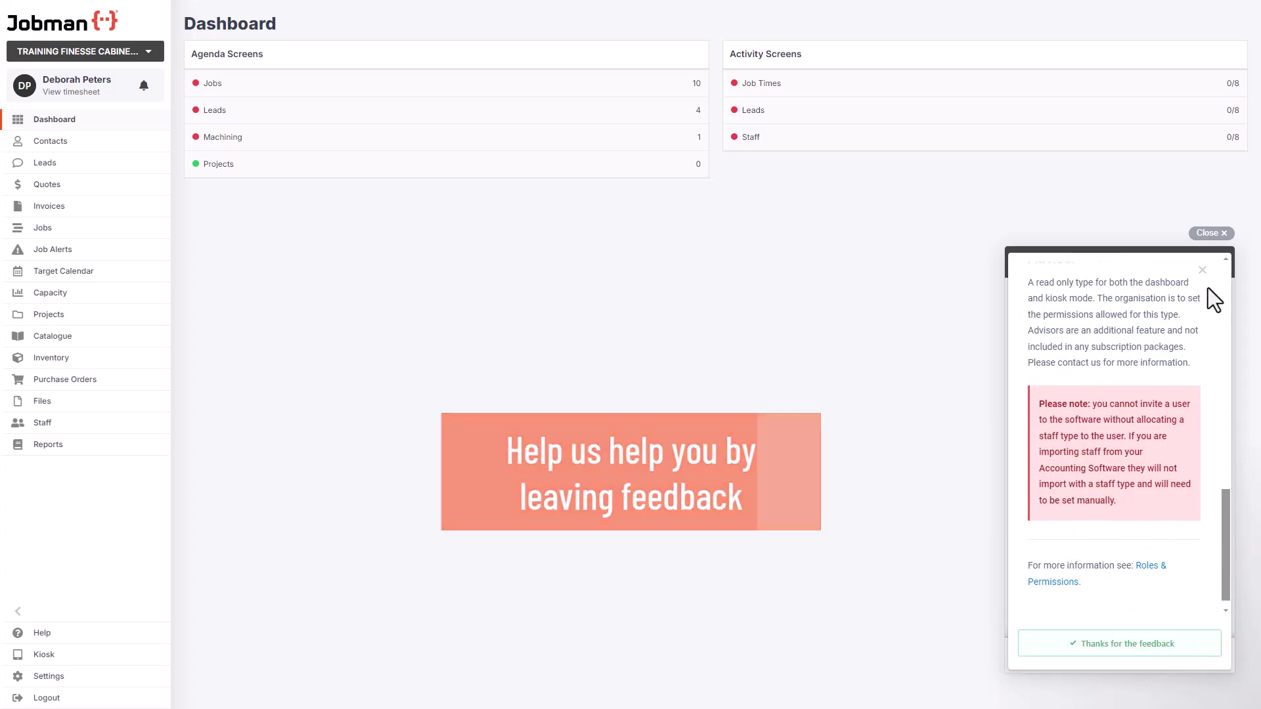
left_click(1202, 270)
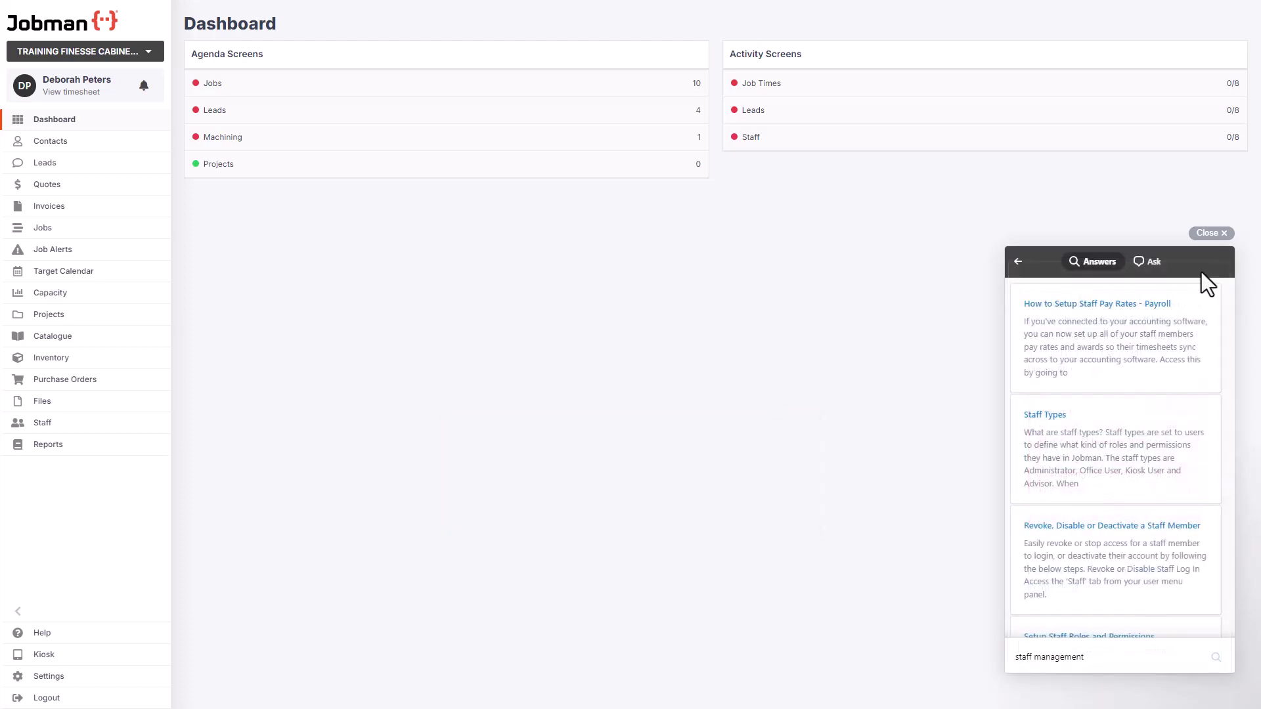
left_click(1213, 236)
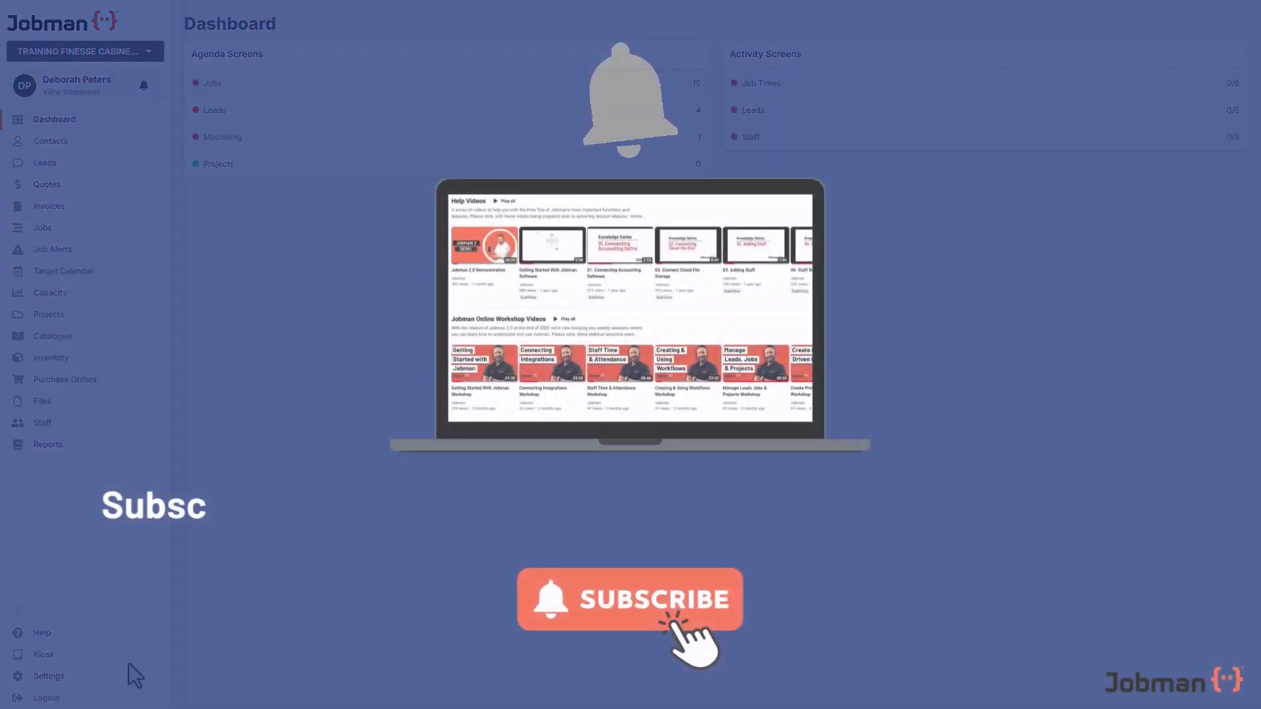